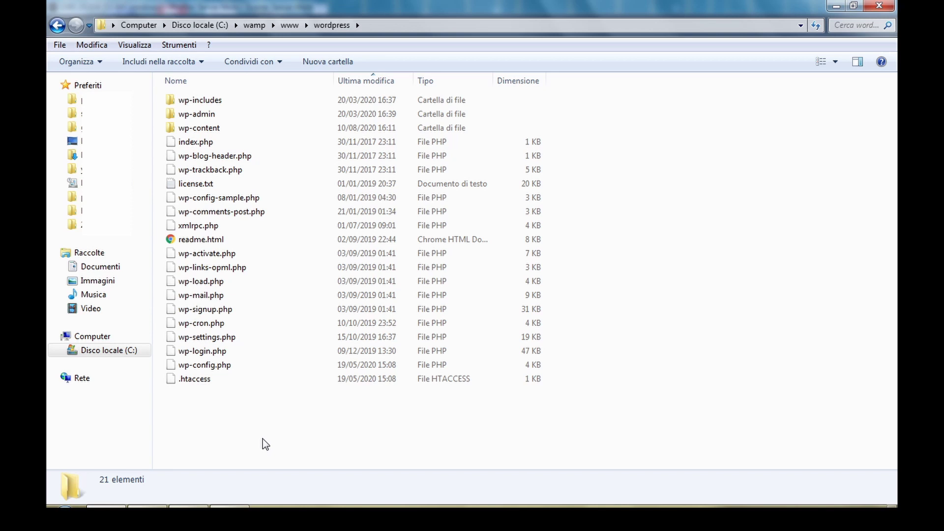
- Compress the wordpress folder in C:\wamp\www into the archive wordpress.zip
{"action": "left_click", "coordinate": [290, 25]}
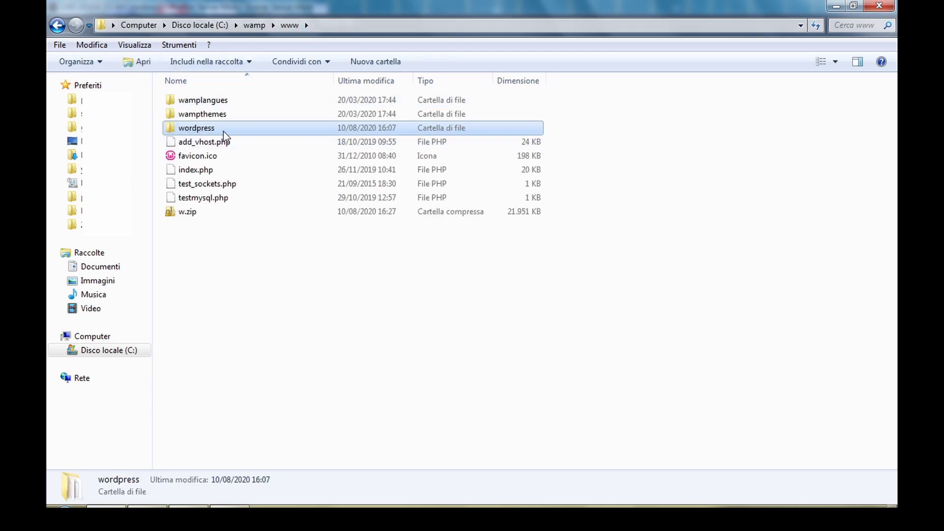
{"action": "right_click", "coordinate": [172, 128]}
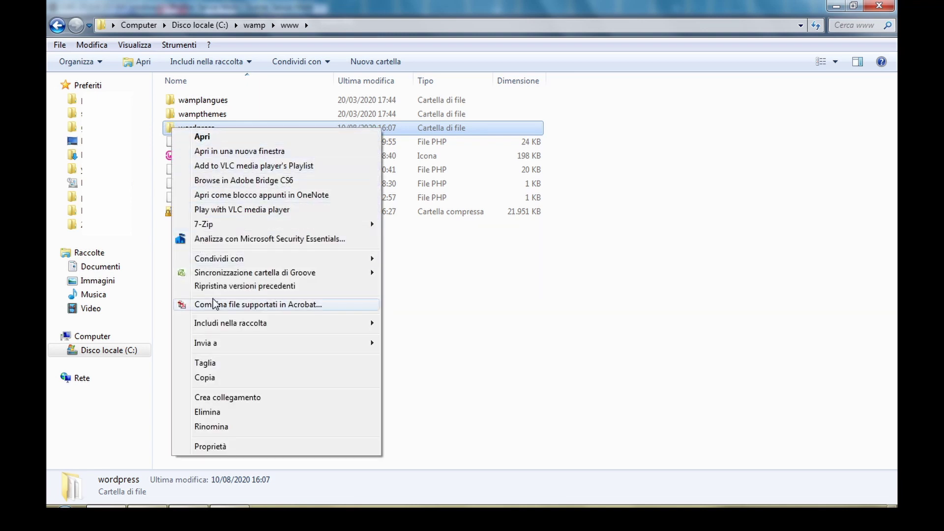
{"action": "mouse_move", "coordinate": [359, 350]}
{"action": "left_click", "coordinate": [443, 343]}
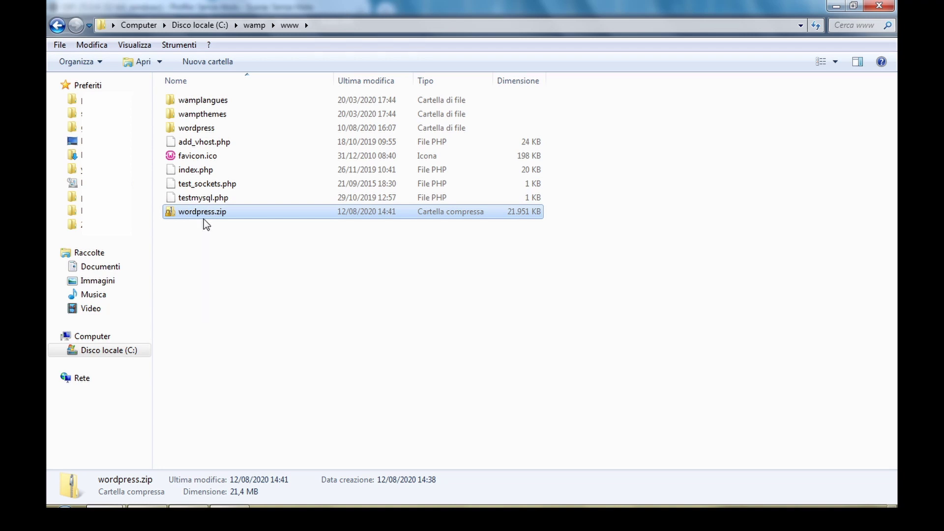
- Switch to the Aruba customer area in Chrome and open the File Manager from the control panel of francescag.it
{"action": "left_click", "coordinate": [159, 516]}
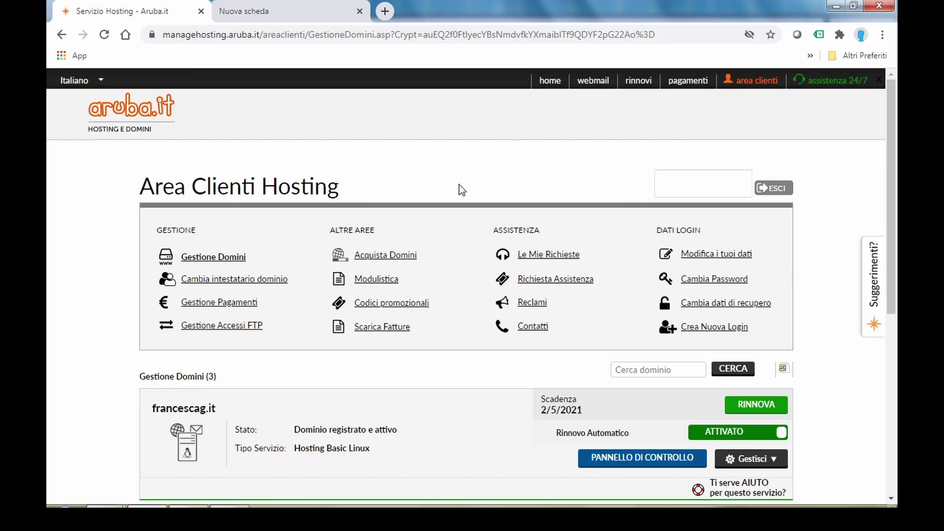
{"action": "left_click", "coordinate": [609, 463]}
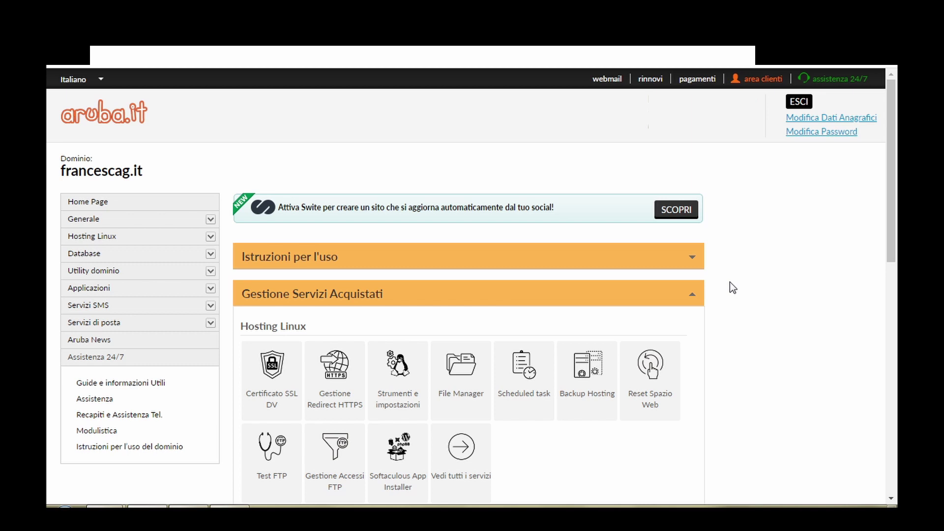
{"action": "scroll", "coordinate": [729, 288], "scroll_direction": "down", "scroll_amount": 1}
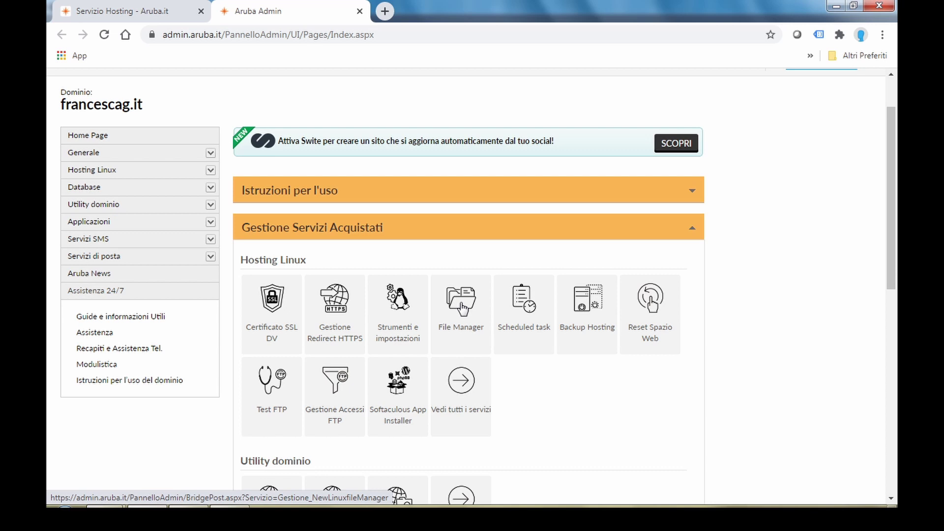
{"action": "left_click", "coordinate": [461, 304]}
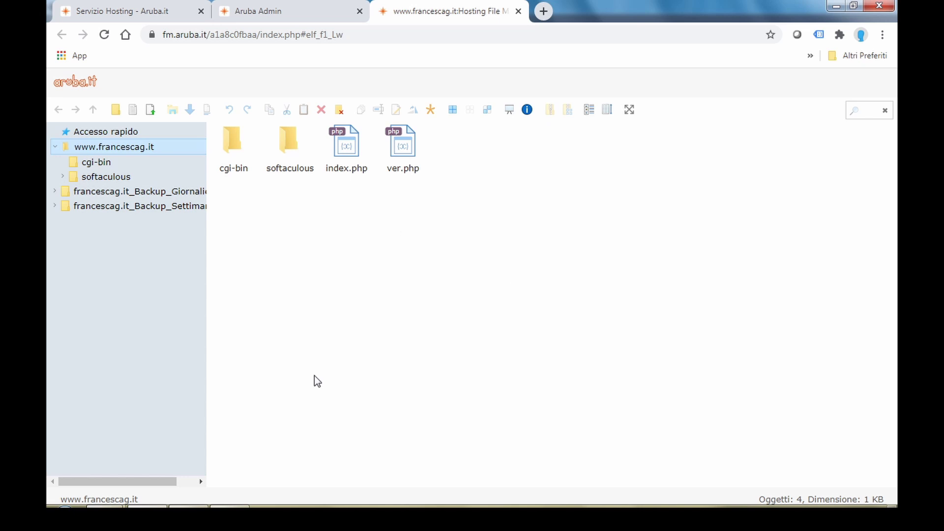
{"action": "mouse_move", "coordinate": [188, 507]}
{"action": "left_click", "coordinate": [150, 111]}
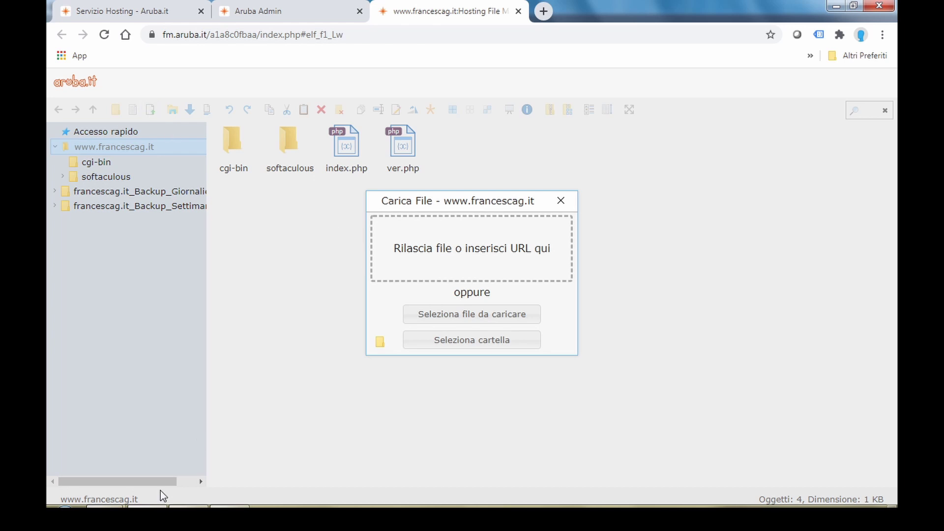
{"action": "mouse_move", "coordinate": [148, 507]}
{"action": "left_click", "coordinate": [169, 465]}
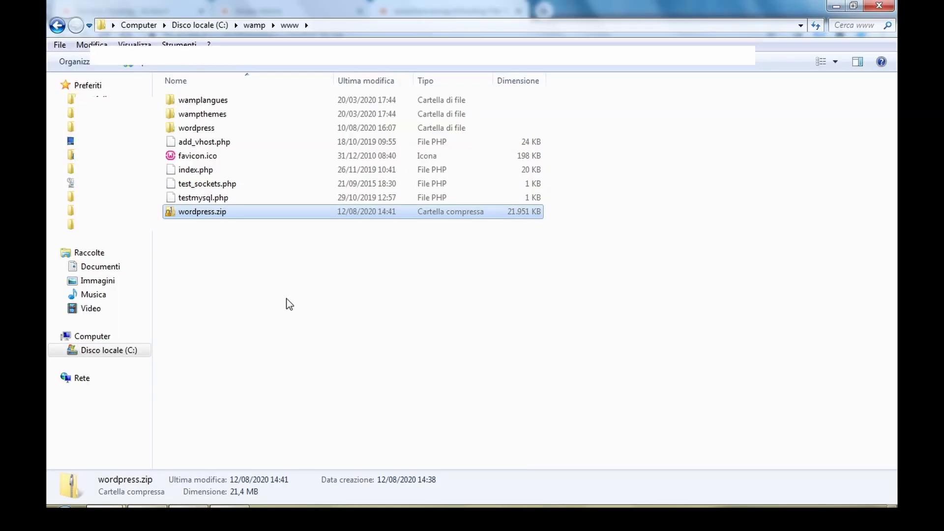
{"action": "left_click_drag", "start_coordinate": [198, 216], "coordinate": [469, 263]}
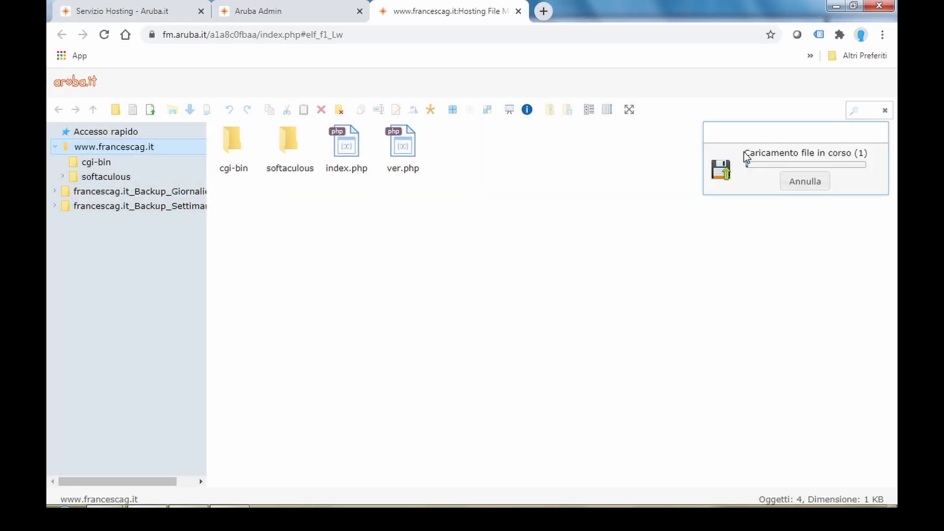
{"action": "left_click_drag", "start_coordinate": [743, 133], "coordinate": [389, 224]}
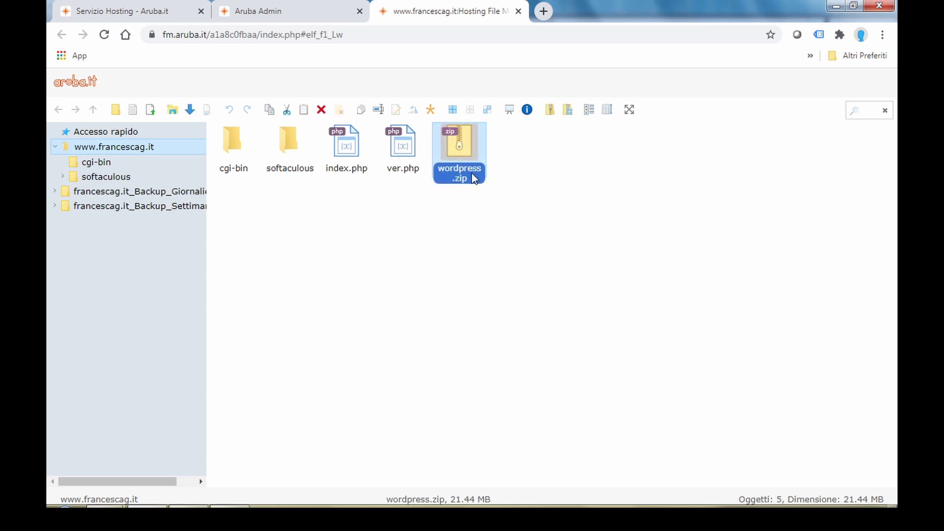
- Extract the uploaded wordpress.zip in the current folder, allowing existing files to be replaced
{"action": "right_click", "coordinate": [462, 156]}
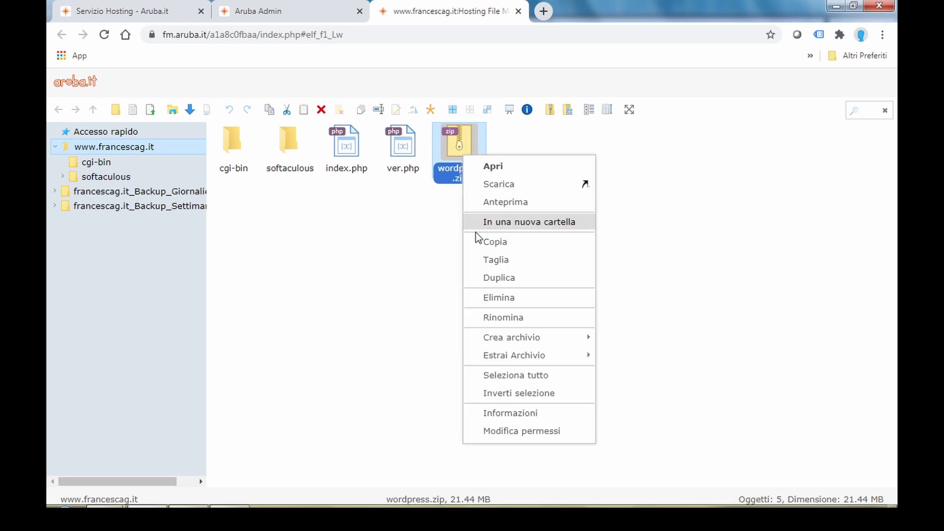
{"action": "mouse_move", "coordinate": [503, 357]}
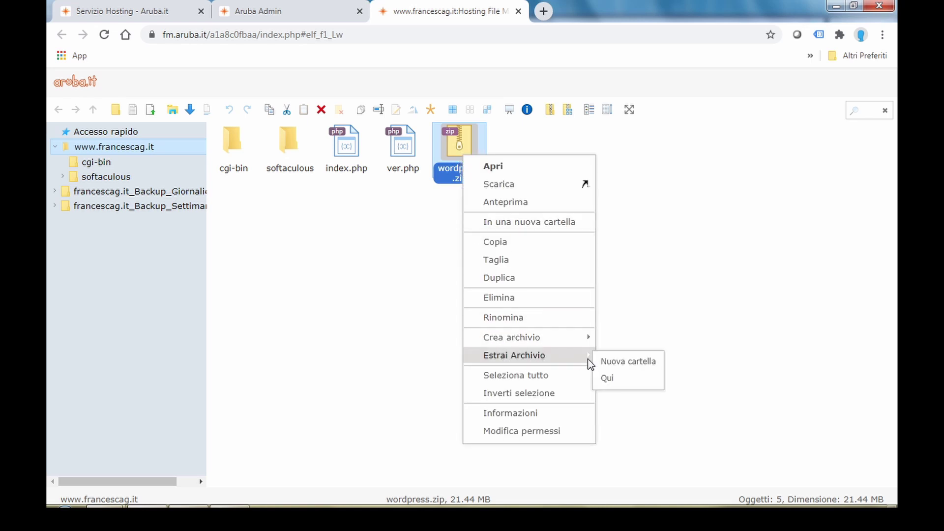
{"action": "left_click", "coordinate": [609, 379]}
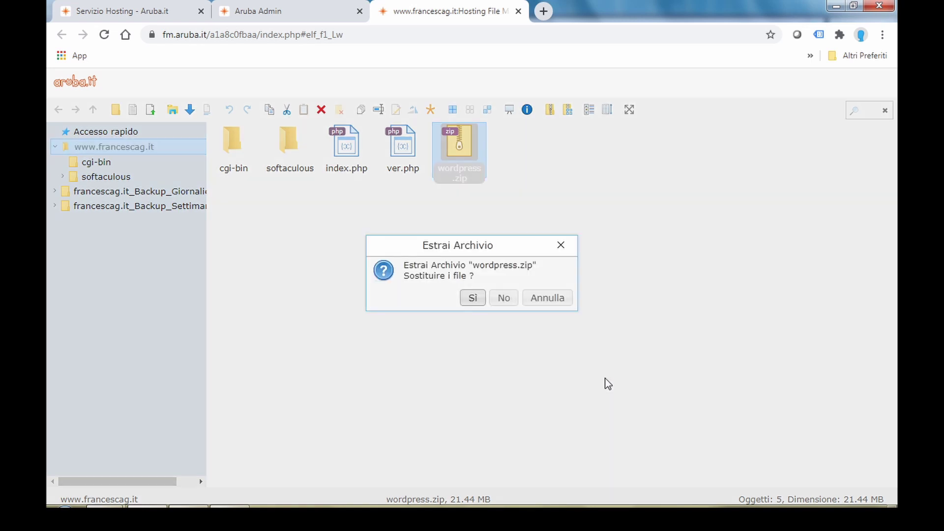
{"action": "left_click", "coordinate": [472, 298]}
{"action": "left_click_drag", "start_coordinate": [807, 127], "coordinate": [409, 249]}
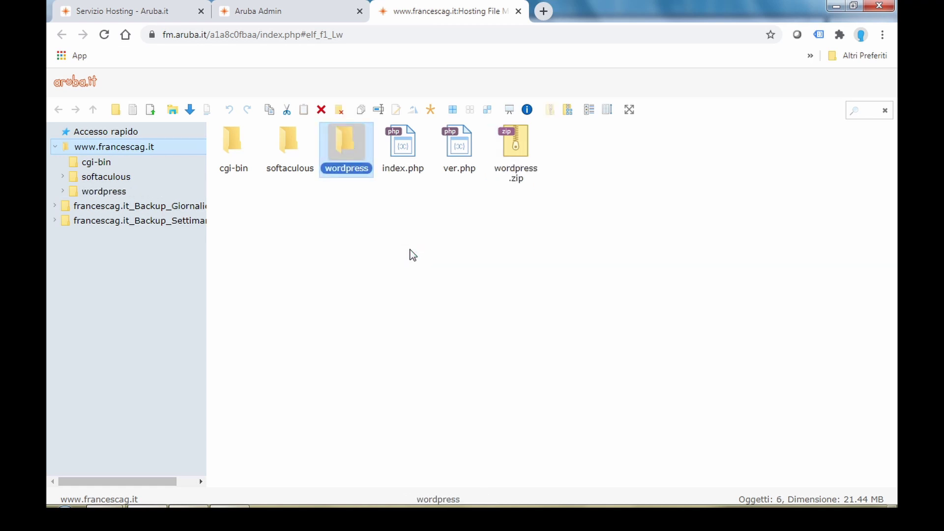
{"action": "right_click", "coordinate": [342, 141]}
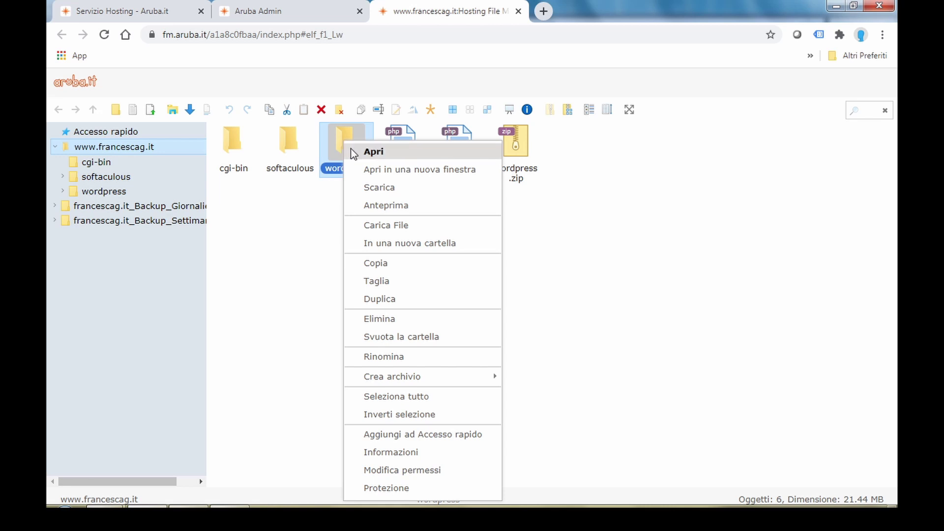
{"action": "left_click", "coordinate": [374, 152]}
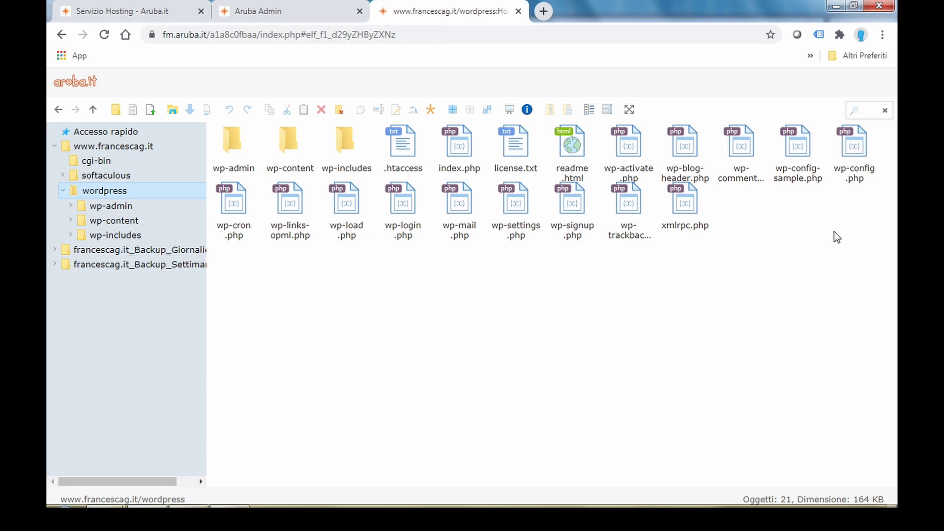
{"action": "left_click", "coordinate": [93, 112]}
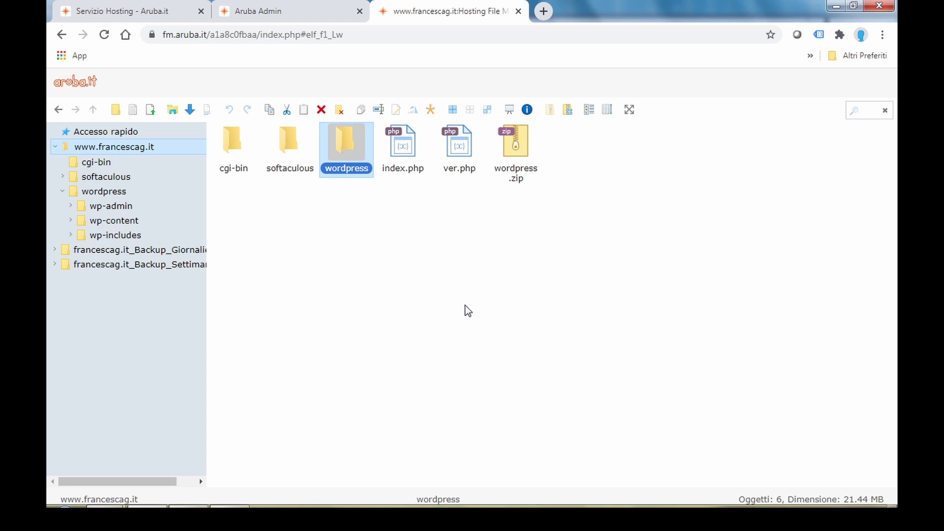
{"action": "left_click", "coordinate": [499, 281]}
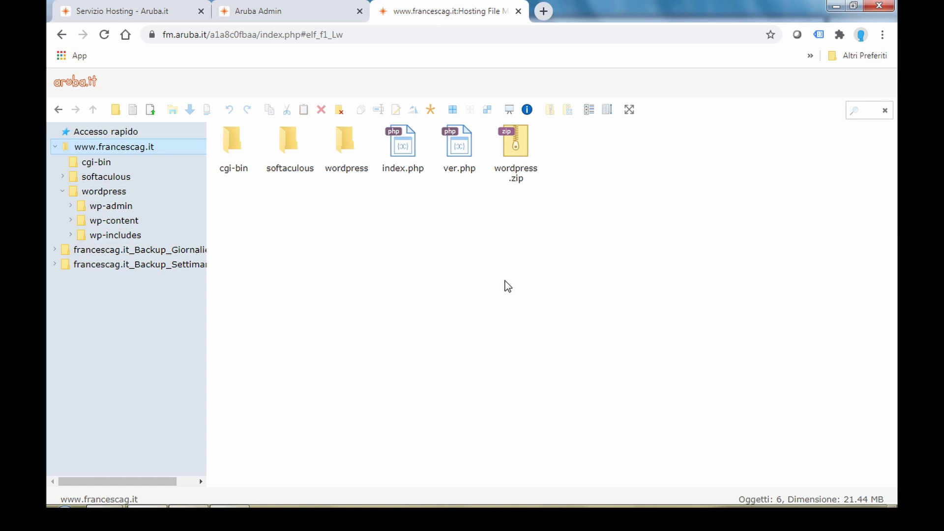
- Open localhost in a new browser tab and log in to its phpMyAdmin as root
{"action": "left_click", "coordinate": [760, 511]}
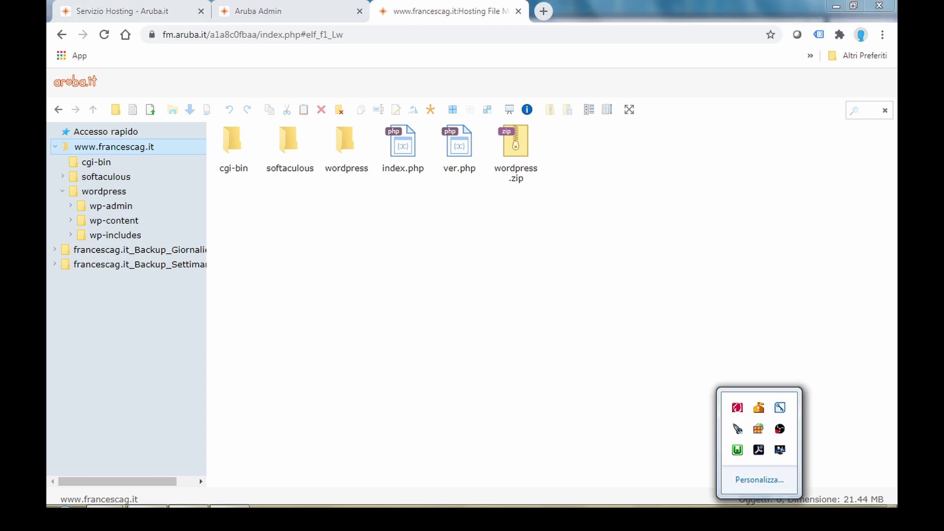
{"action": "left_click", "coordinate": [544, 10]}
{"action": "type", "text": "loca"}
{"action": "key", "text": "Return"}
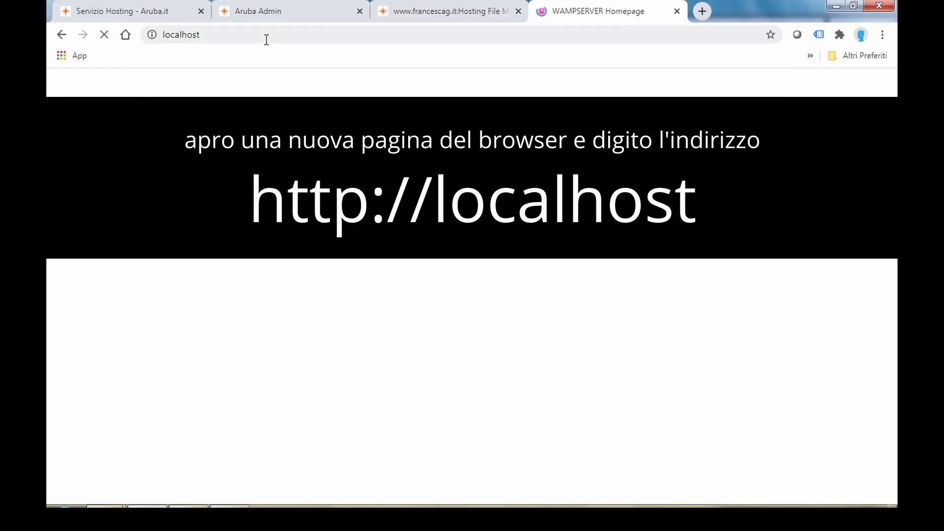
{"action": "scroll", "coordinate": [207, 430], "scroll_direction": "down", "scroll_amount": 1}
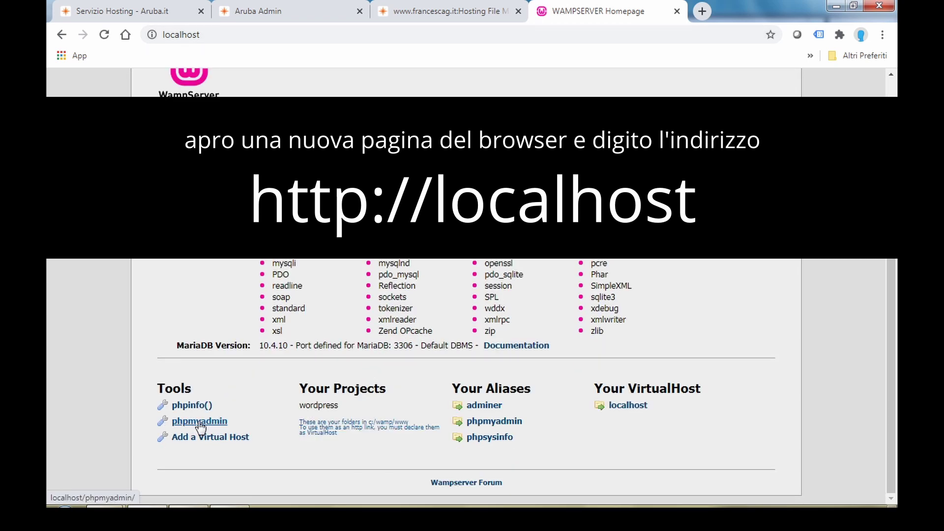
{"action": "left_click", "coordinate": [205, 423]}
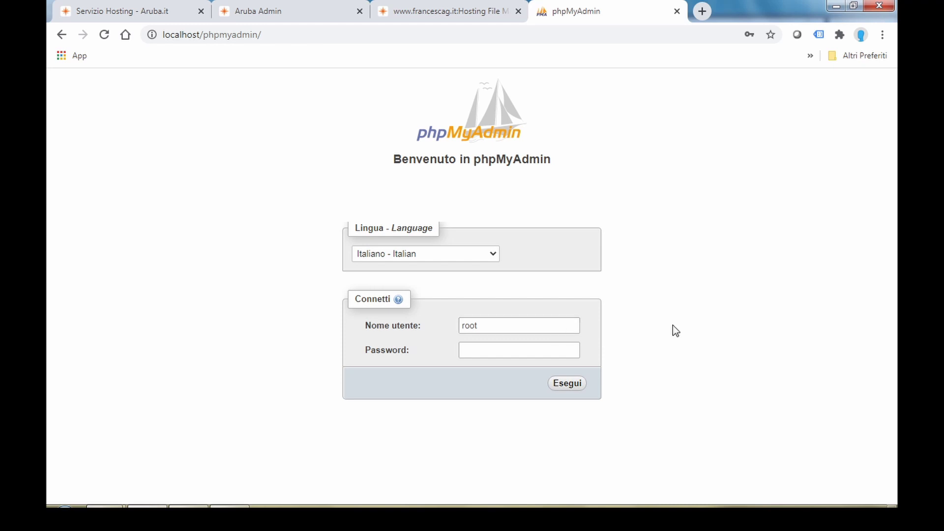
{"action": "left_click", "coordinate": [574, 388]}
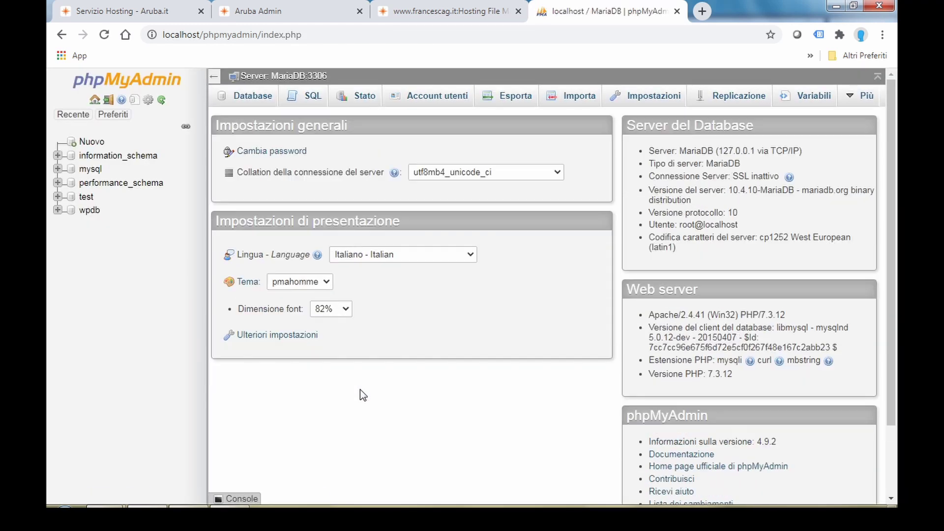
- Start exporting the wpdb database with the quick method in SQL format
{"action": "left_click", "coordinate": [90, 212]}
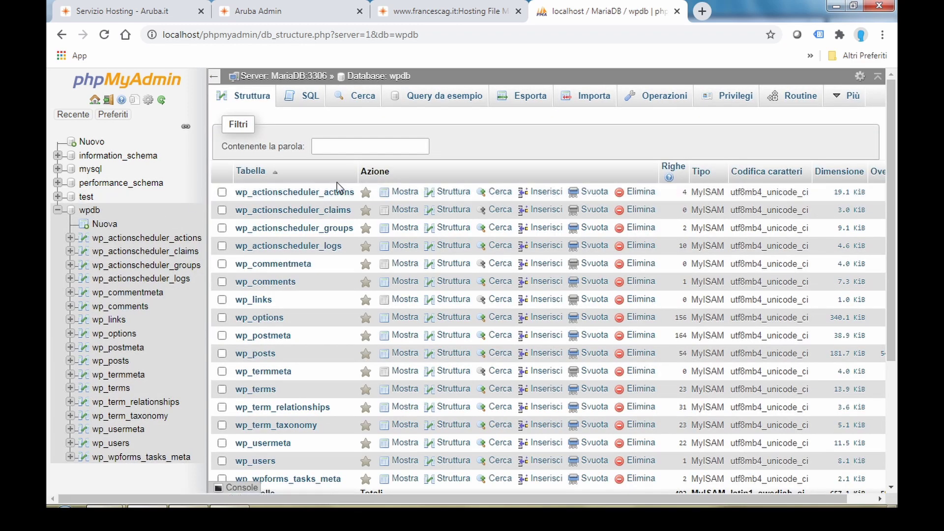
{"action": "left_click", "coordinate": [530, 103]}
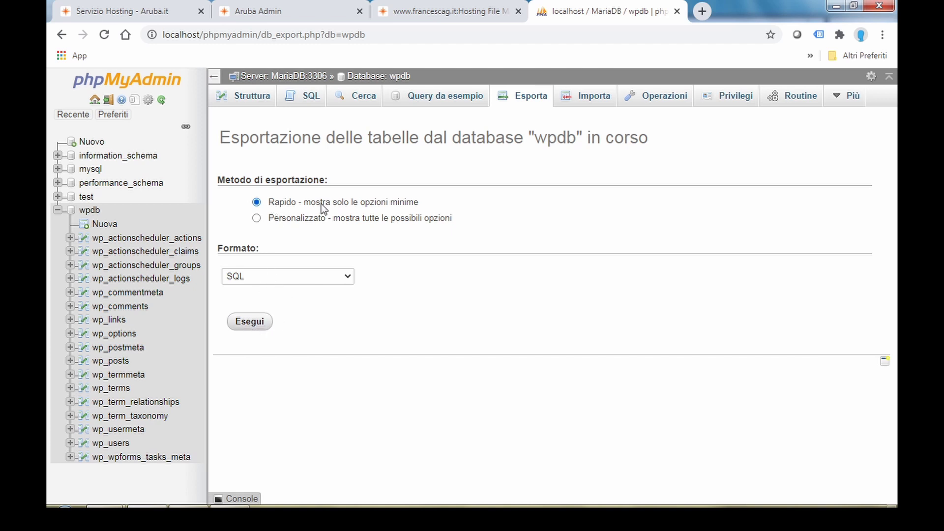
{"action": "left_click", "coordinate": [256, 326]}
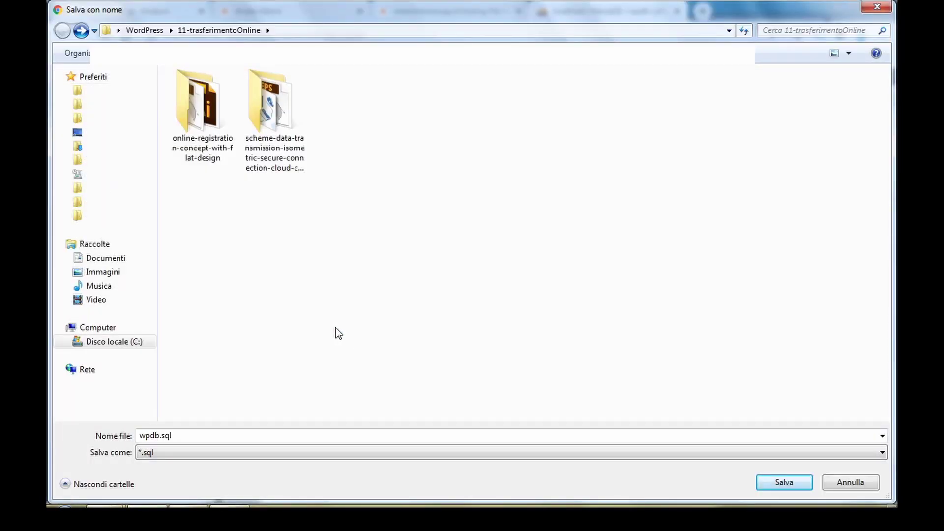
{"action": "left_click", "coordinate": [131, 342]}
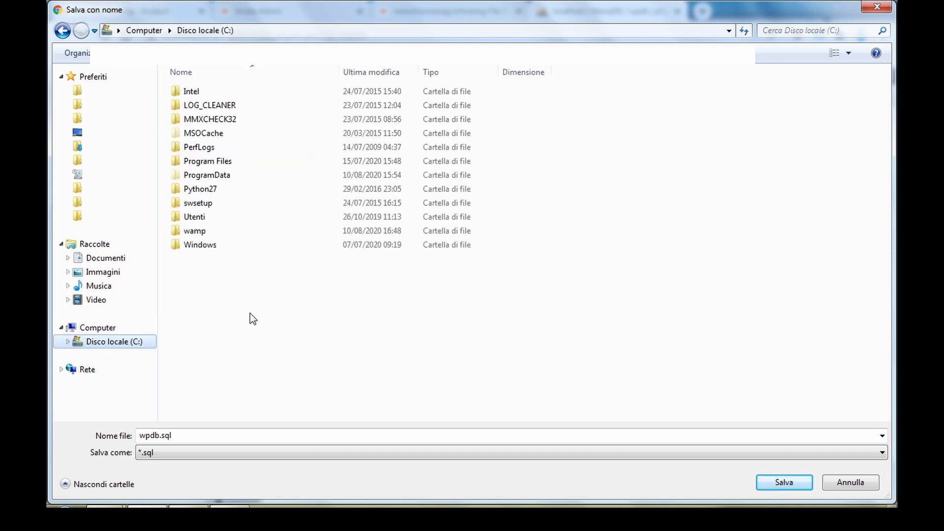
{"action": "double_click", "coordinate": [206, 234]}
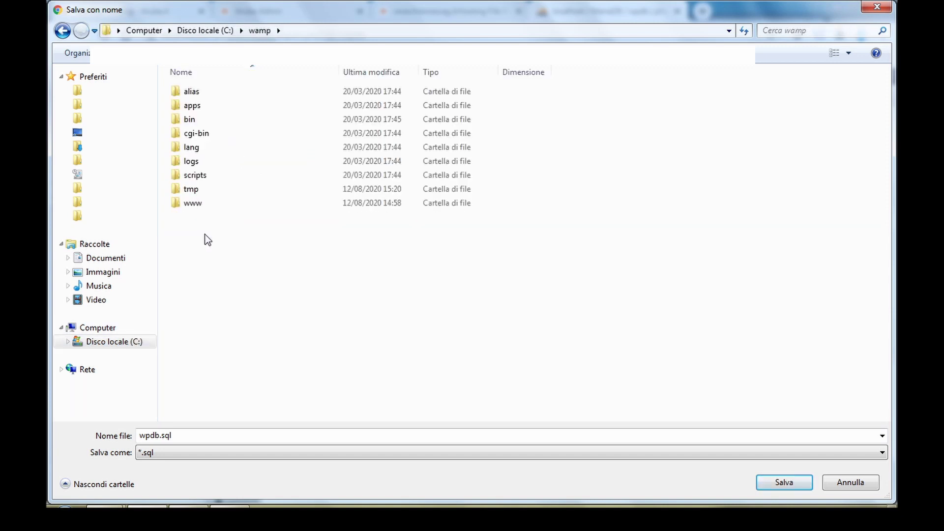
{"action": "double_click", "coordinate": [203, 206]}
{"action": "left_click", "coordinate": [209, 432]}
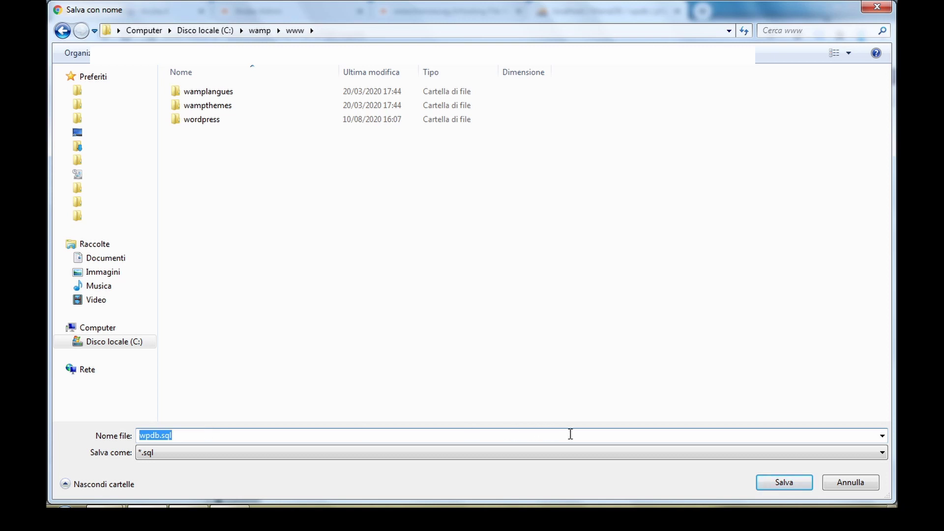
{"action": "left_click", "coordinate": [791, 488]}
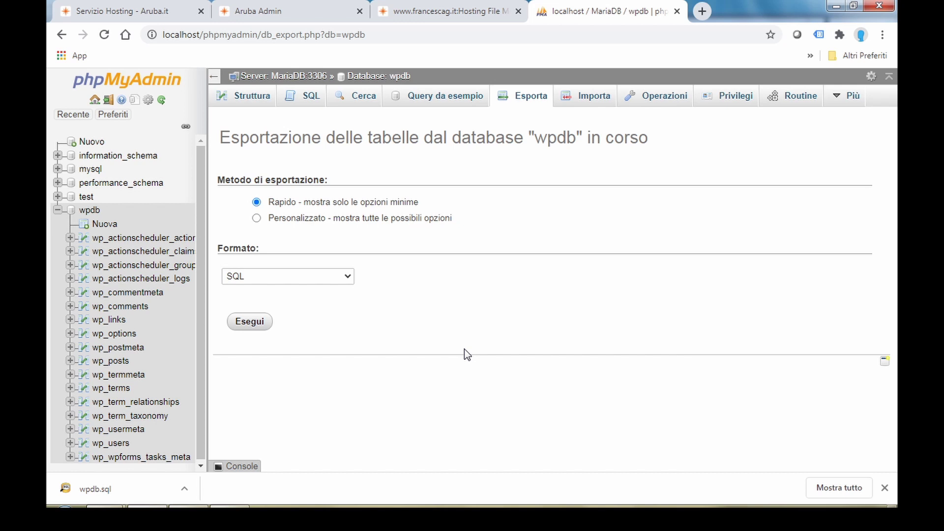
- Return to the Aruba Admin page and open the MySql login page from the Database section
{"action": "left_click", "coordinate": [302, 7]}
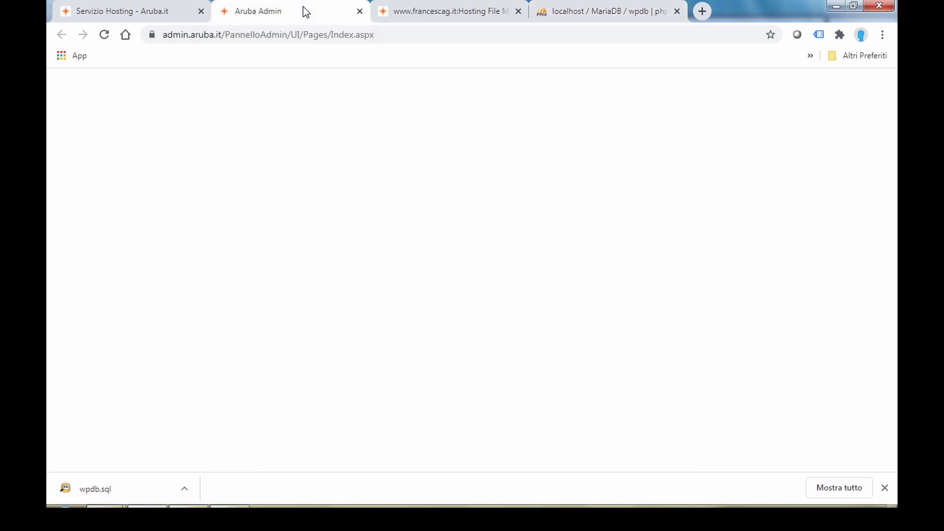
{"action": "left_click", "coordinate": [179, 191]}
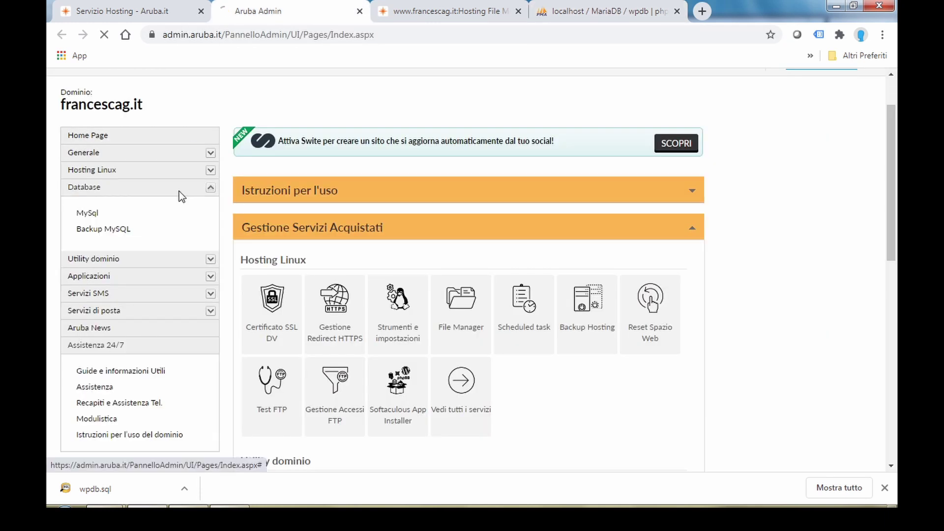
{"action": "left_click", "coordinate": [96, 227]}
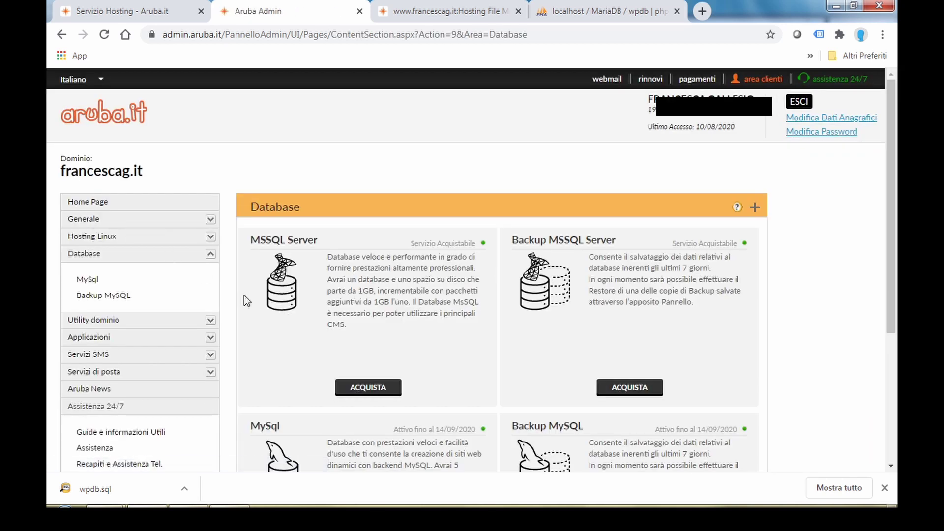
{"action": "left_click", "coordinate": [96, 280]}
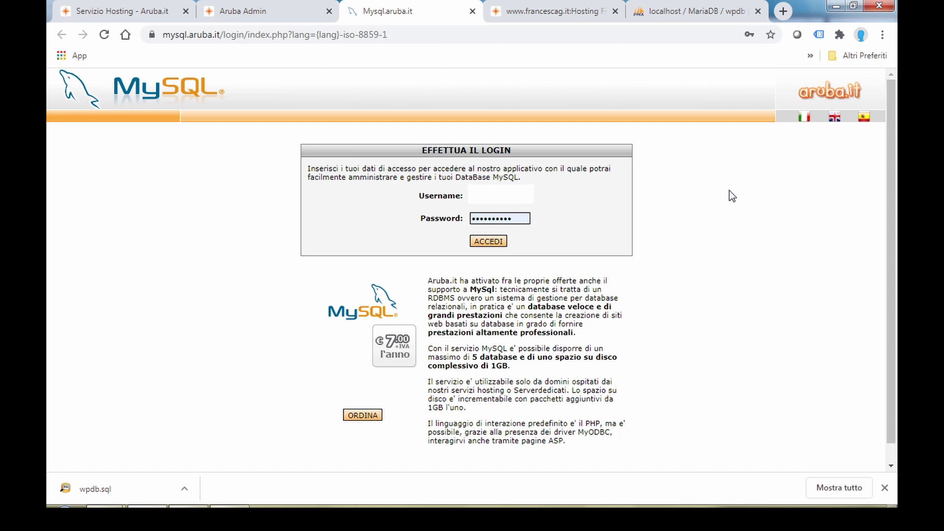
- Log in to the Aruba MySQL server with the saved credentials and open the import page of the empty database ending in _5
{"action": "key", "text": "Return"}
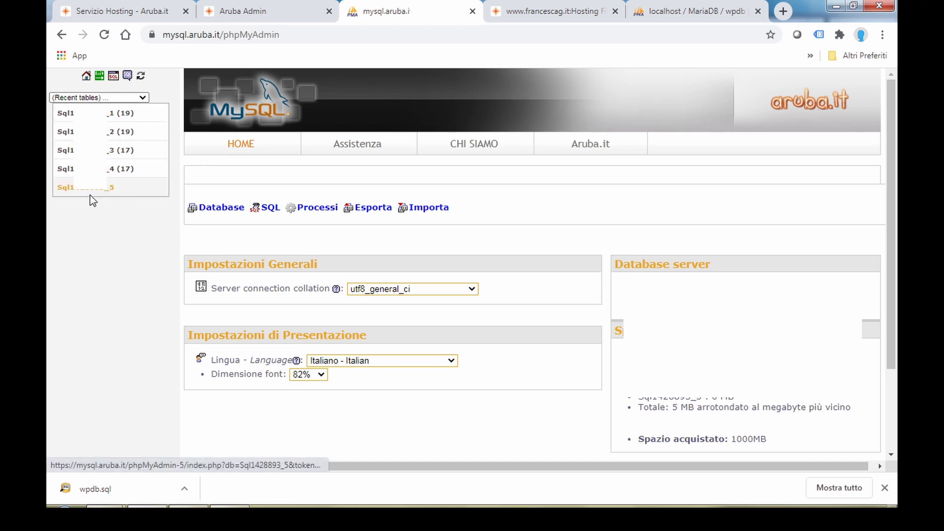
{"action": "left_click", "coordinate": [104, 192]}
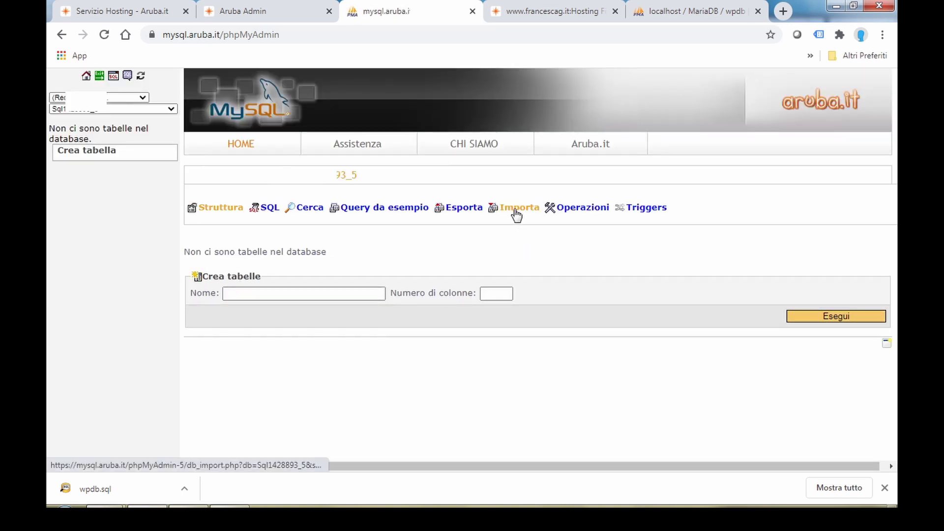
{"action": "left_click", "coordinate": [514, 209]}
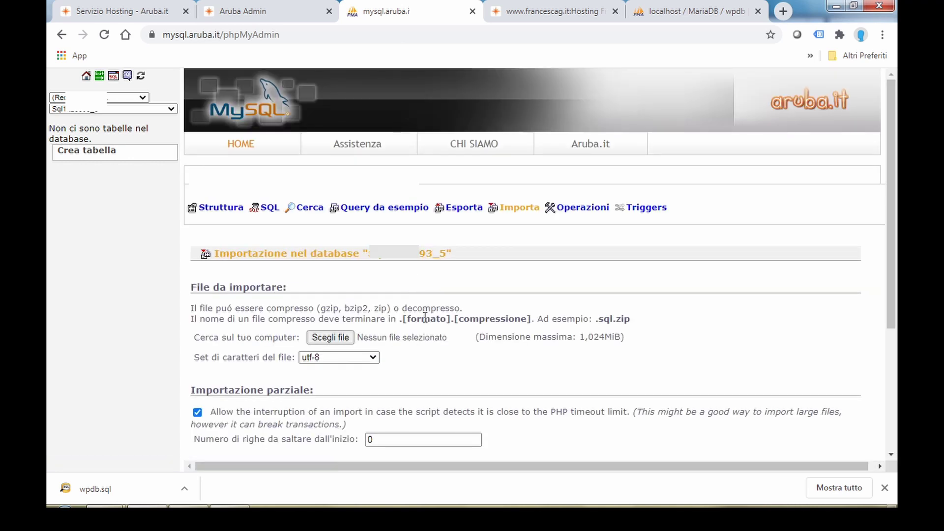
- Import wpdb.sql from C:\wamp\www into the online database, using the utf-8 character set and SQL format
{"action": "left_click", "coordinate": [328, 338]}
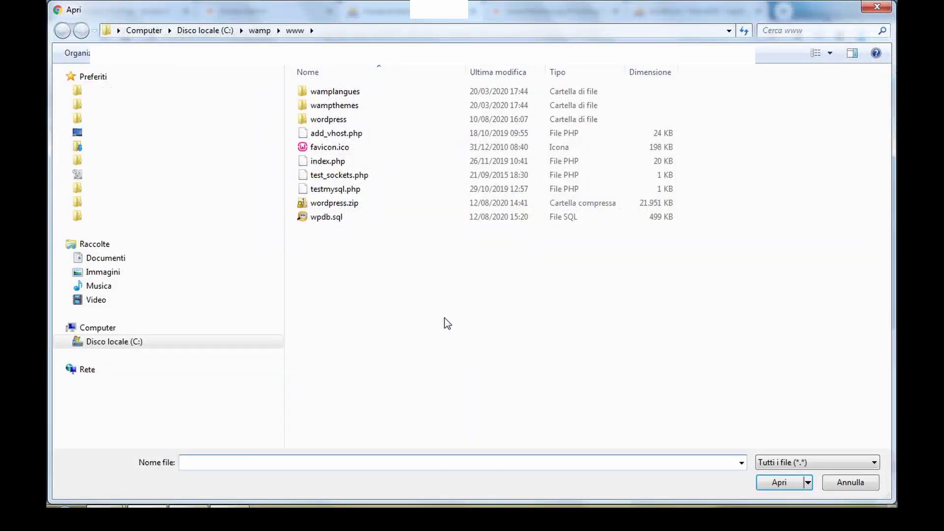
{"action": "left_click", "coordinate": [326, 220]}
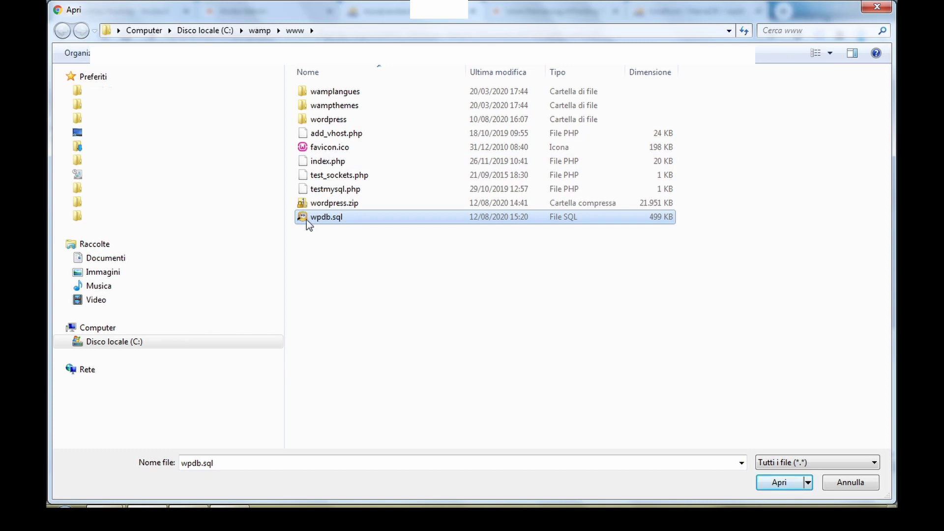
{"action": "left_click", "coordinate": [765, 483]}
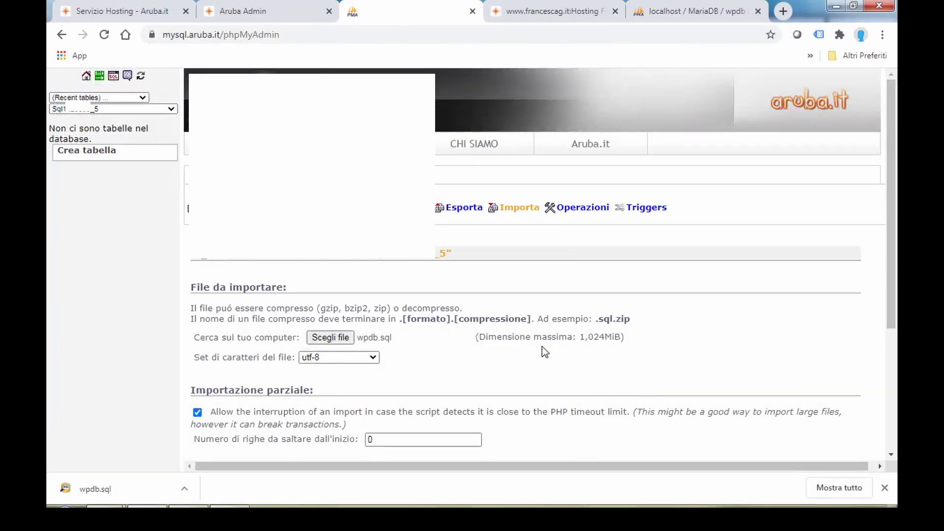
{"action": "scroll", "coordinate": [530, 344], "scroll_direction": "down", "scroll_amount": 3}
{"action": "scroll", "coordinate": [530, 343], "scroll_direction": "down", "scroll_amount": 3}
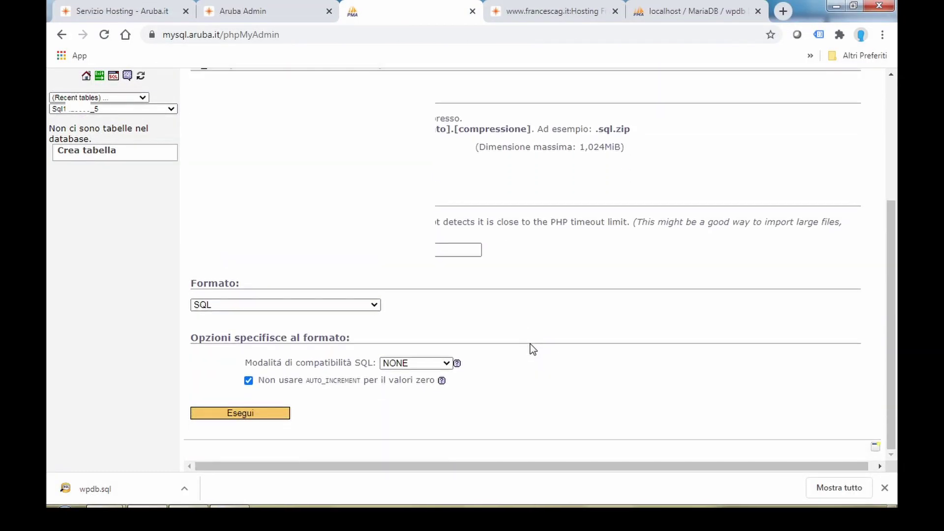
{"action": "left_click", "coordinate": [263, 415]}
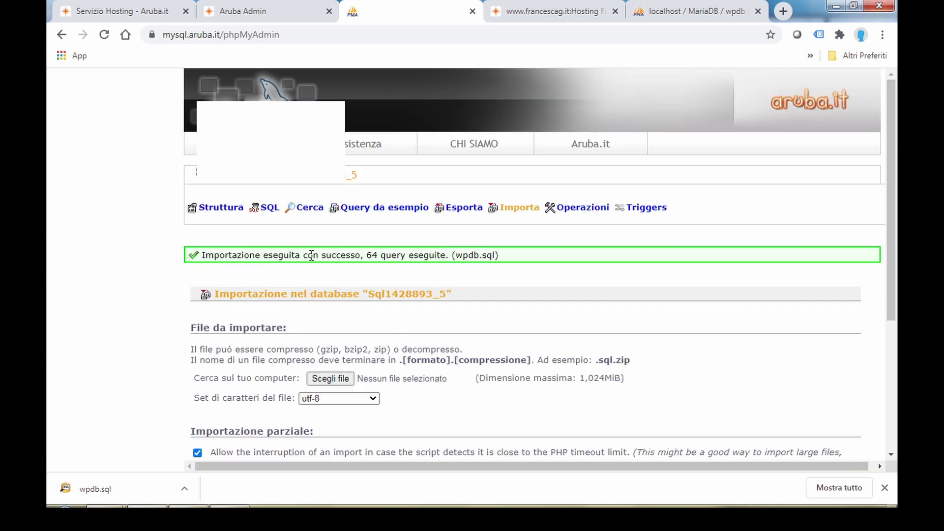
{"action": "scroll", "coordinate": [433, 257], "scroll_direction": "down", "scroll_amount": 1}
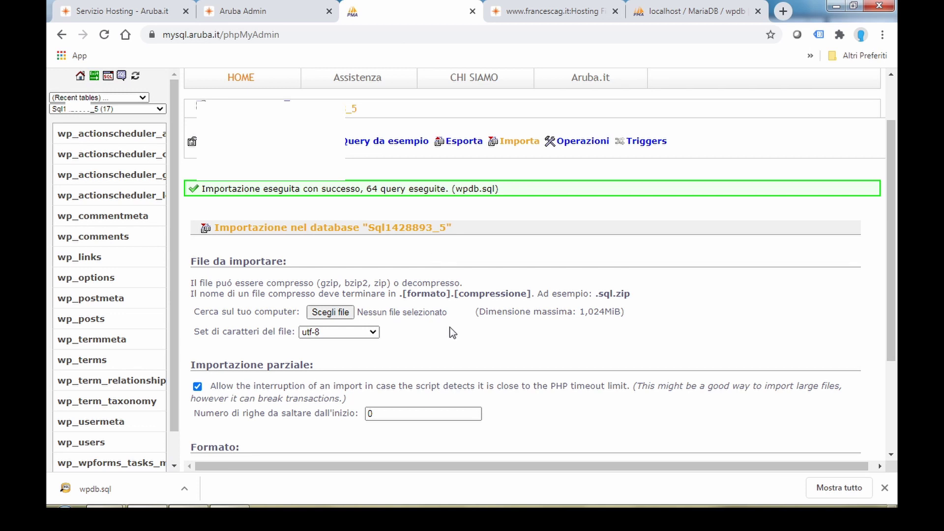
- Return to the Aruba hosting file manager and open the wordpress folder
{"action": "left_click", "coordinate": [545, 19]}
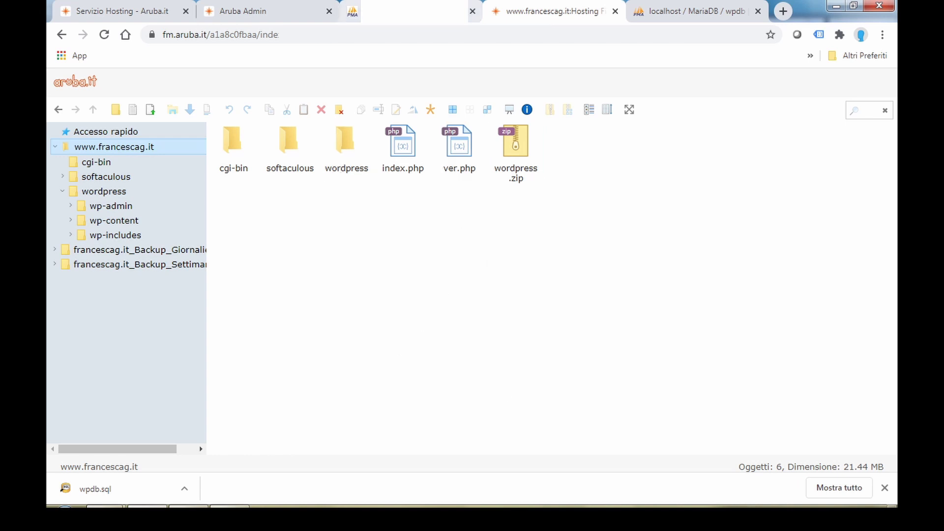
{"action": "left_click", "coordinate": [352, 11]}
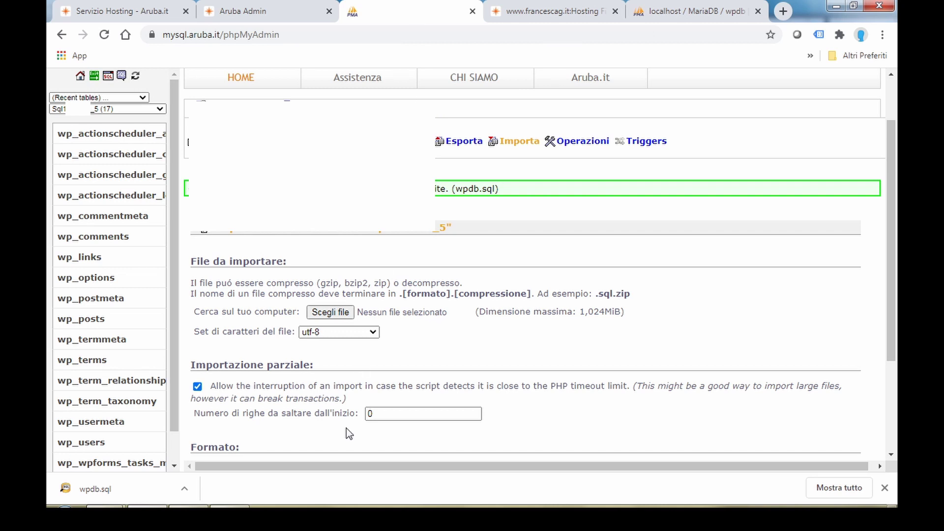
{"action": "left_click", "coordinate": [533, 18]}
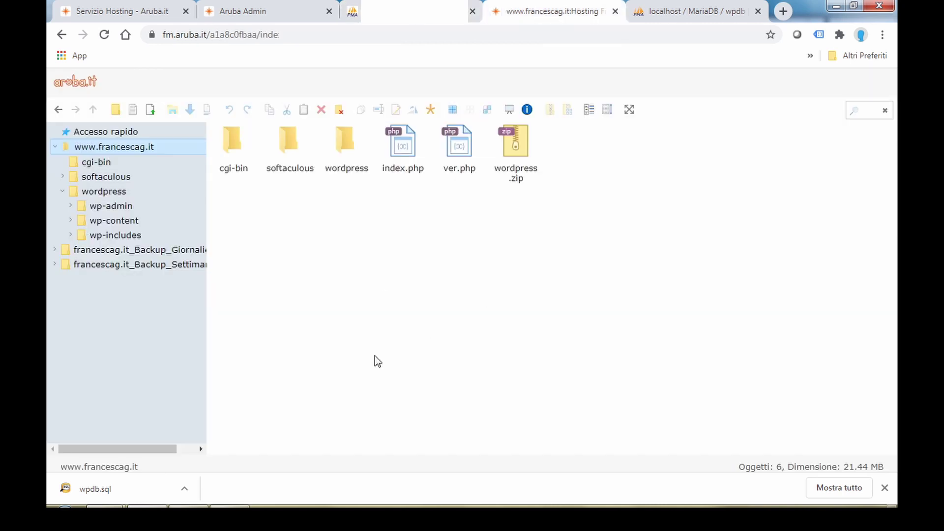
{"action": "left_click", "coordinate": [344, 135]}
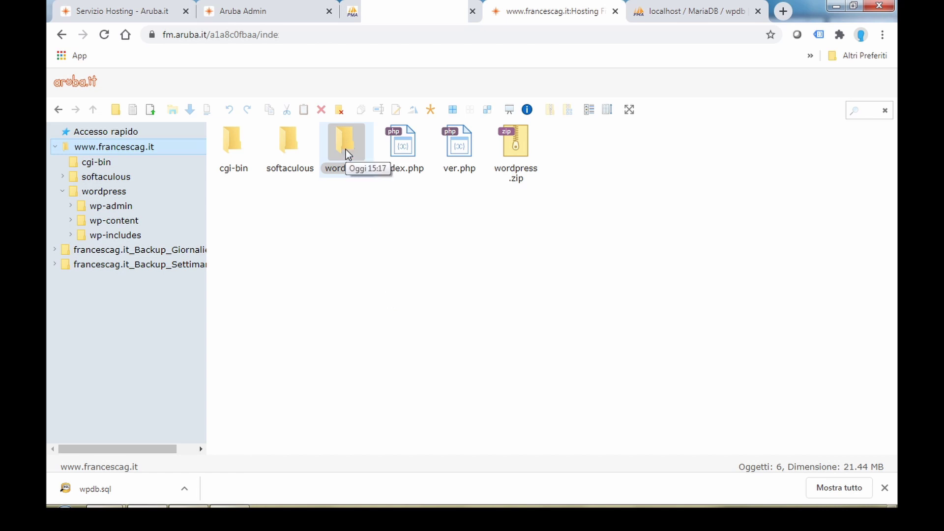
{"action": "double_click", "coordinate": [346, 146]}
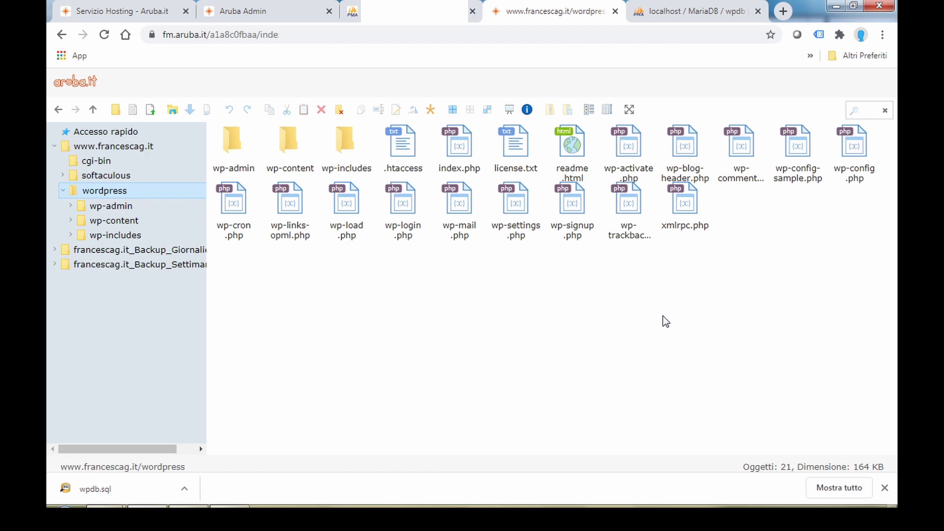
- Duplicate the wp-config.php file in the wordpress folder
{"action": "left_click", "coordinate": [855, 166]}
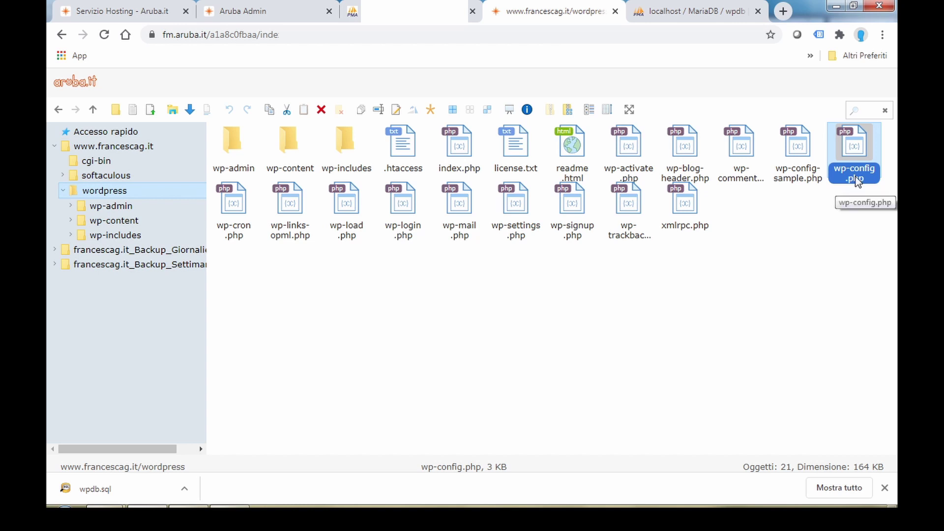
{"action": "right_click", "coordinate": [856, 181]}
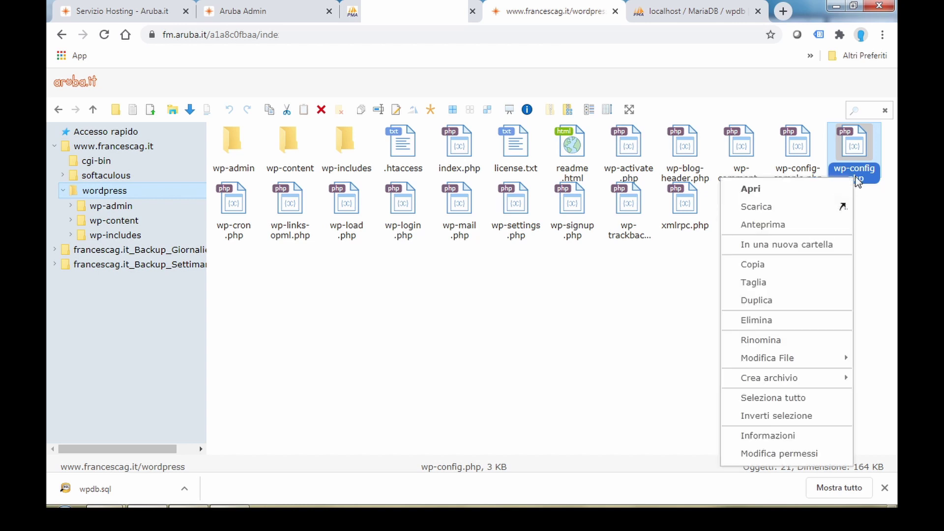
{"action": "left_click", "coordinate": [779, 300]}
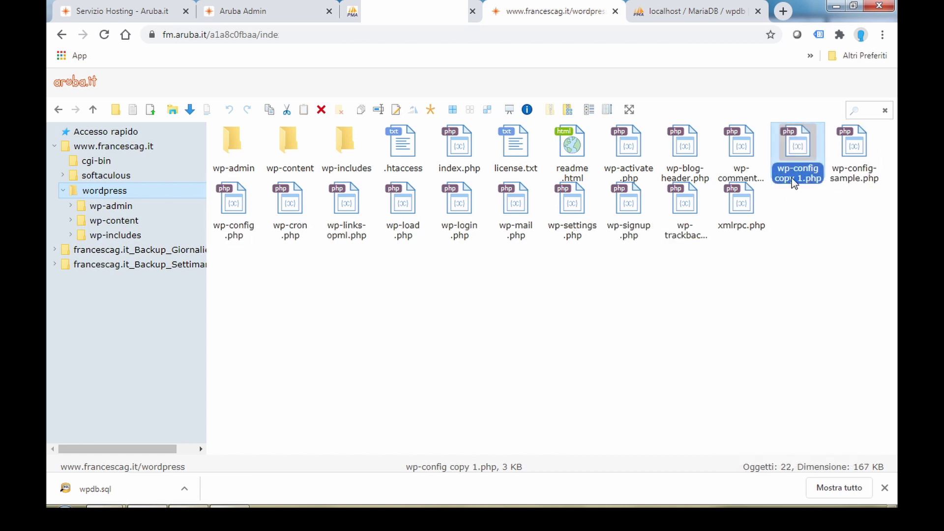
- Rename the duplicated configuration file as wp-config_backup.php_
{"action": "right_click", "coordinate": [792, 178]}
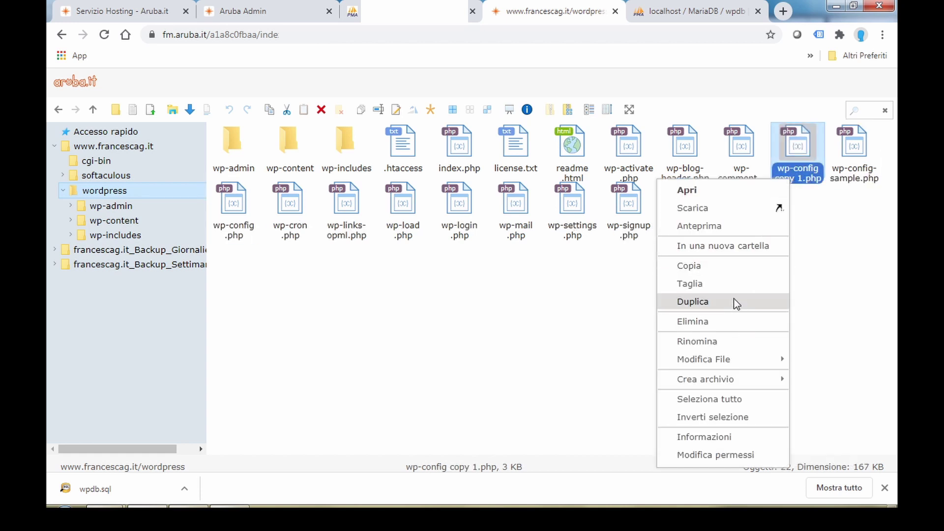
{"action": "left_click", "coordinate": [721, 341]}
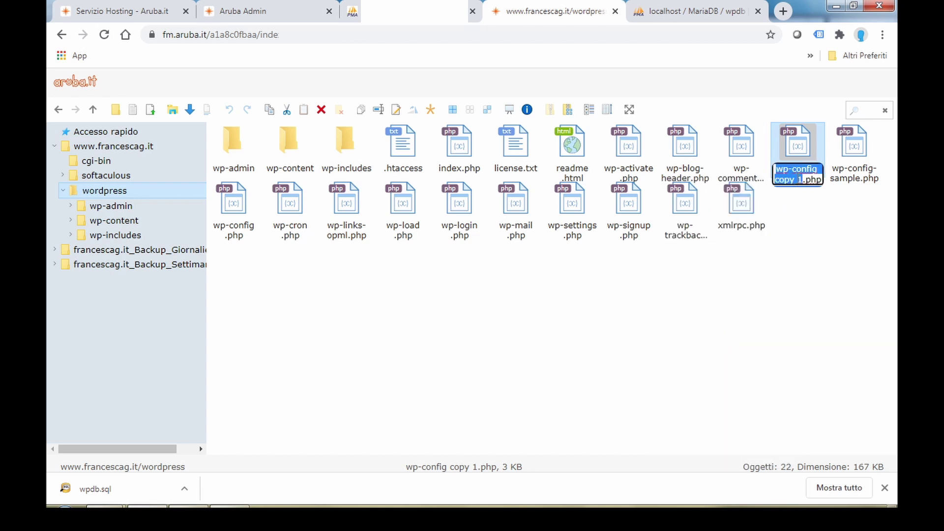
{"action": "left_click", "coordinate": [803, 179]}
{"action": "key", "text": "BackSpace"}
{"action": "key", "text": "BackSpace"}
{"action": "key", "text": "BackSpace"}
{"action": "key", "text": "BackSpace"}
{"action": "key", "text": "BackSpace"}
{"action": "key", "text": "BackSpace"}
{"action": "key", "text": "BackSpace"}
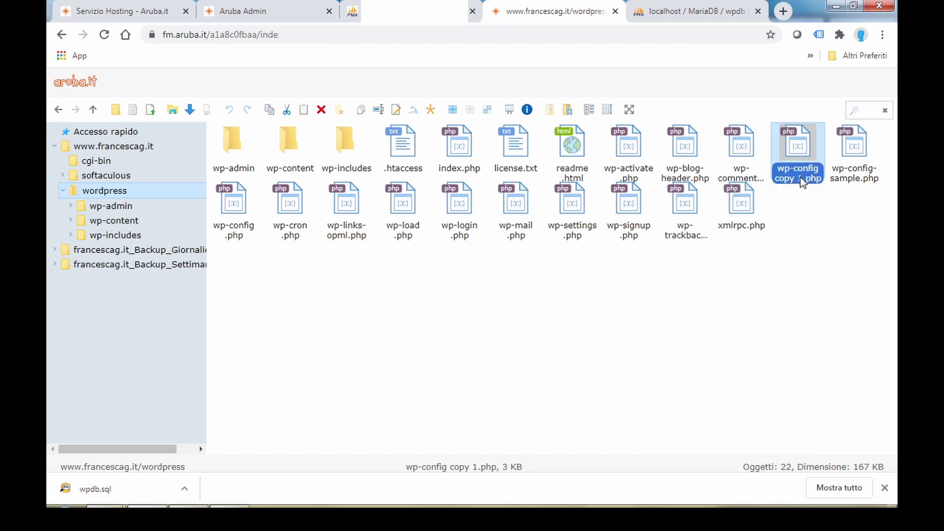
{"action": "type", "text": "_backup.php"}
{"action": "key", "text": "End"}
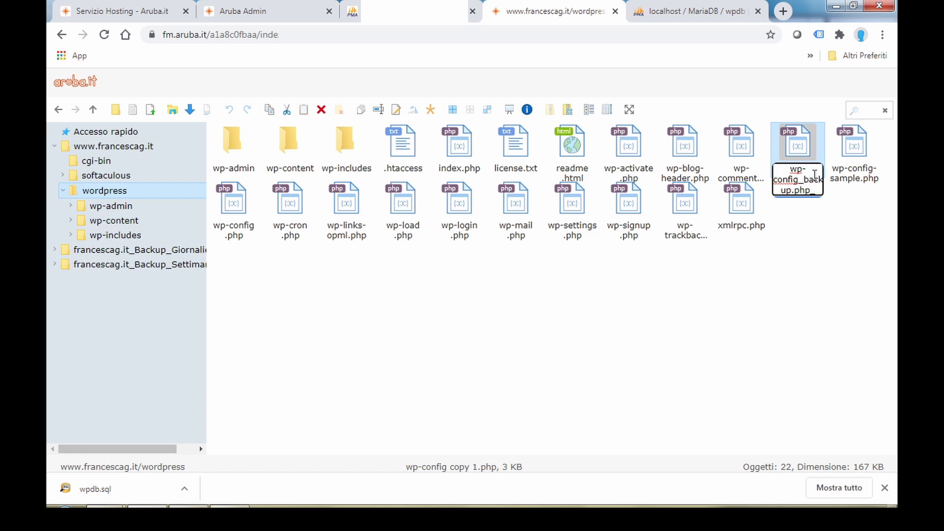
{"action": "key", "text": "Return"}
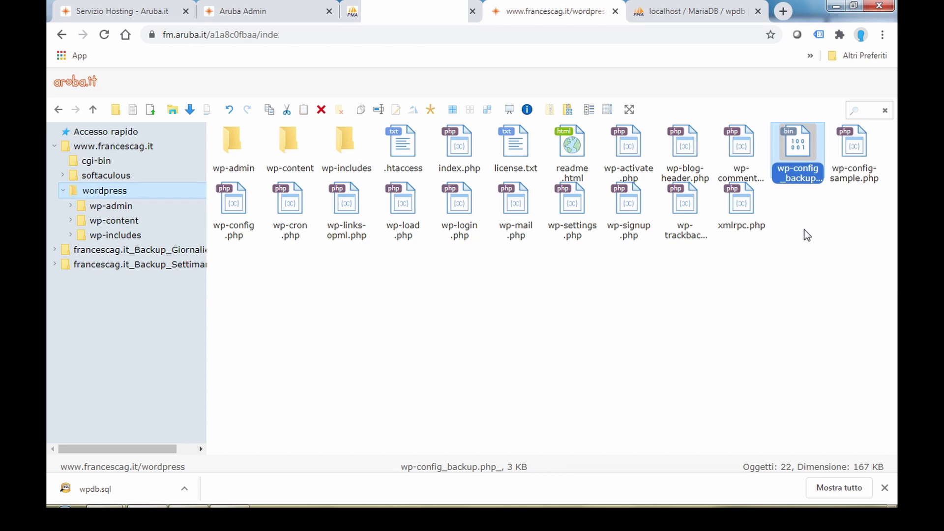
- Open the original wp-config.php for editing in ACE Editor
{"action": "left_click", "coordinate": [239, 195]}
{"action": "right_click", "coordinate": [239, 195]}
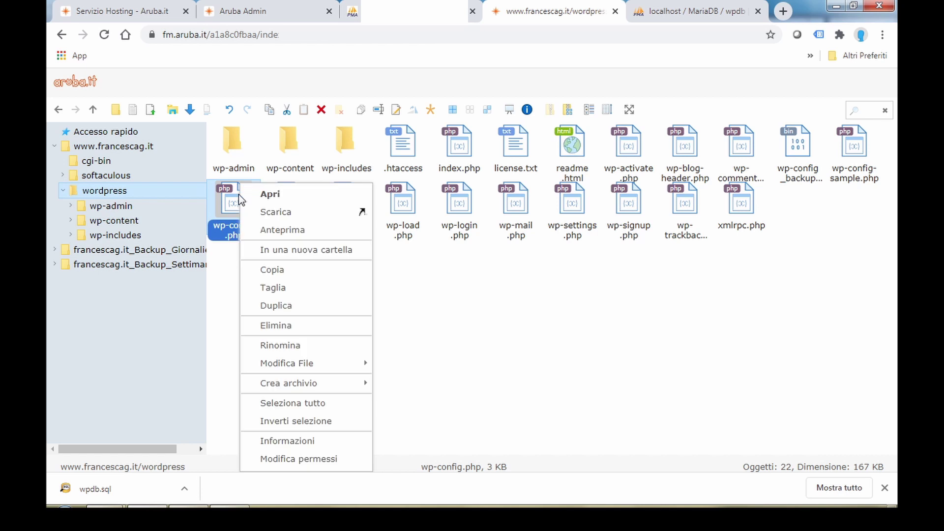
{"action": "mouse_move", "coordinate": [315, 364]}
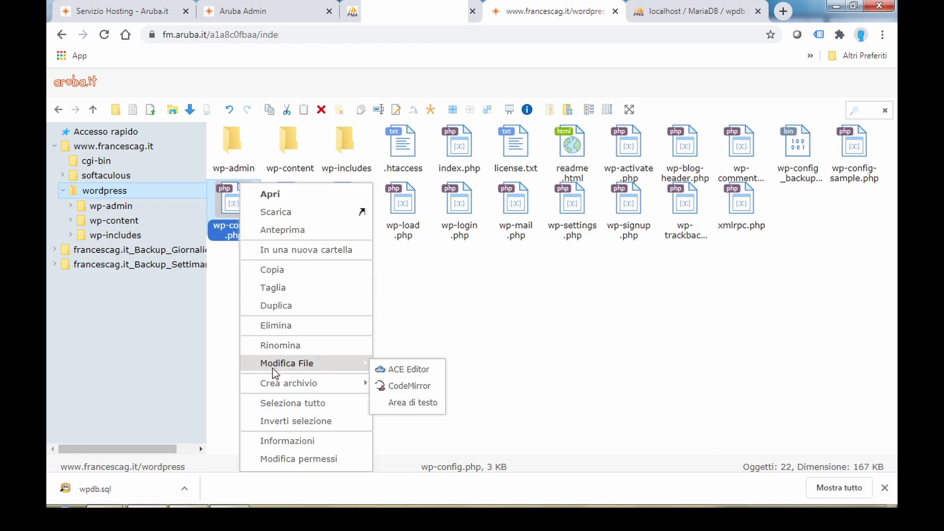
{"action": "left_click", "coordinate": [412, 372]}
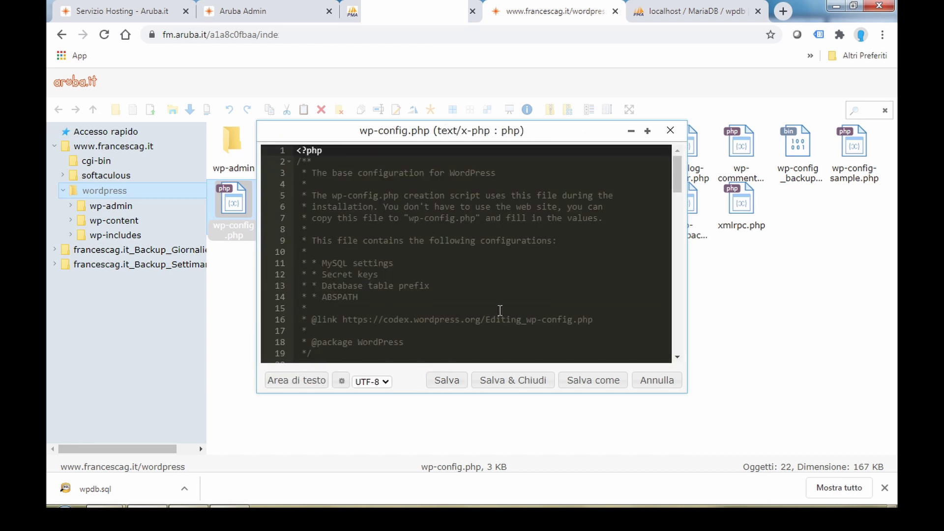
- Replace the DB_NAME, DB_USER, DB_PASSWORD and DB_HOST values in wp-config.php with the Aruba database credentials, then save and close the file
{"action": "scroll", "coordinate": [507, 290], "scroll_direction": "down", "scroll_amount": 1}
{"action": "scroll", "coordinate": [507, 290], "scroll_direction": "down", "scroll_amount": 3}
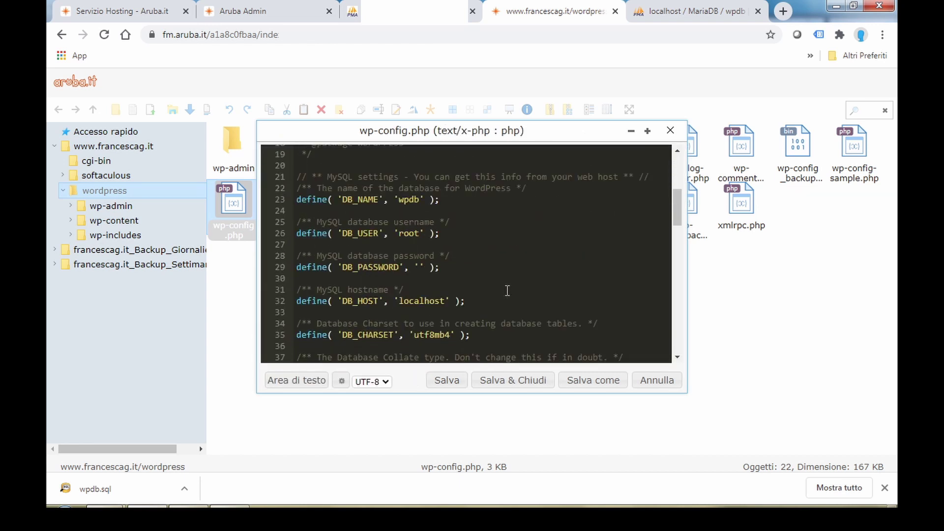
{"action": "left_click_drag", "start_coordinate": [296, 199], "coordinate": [494, 306]}
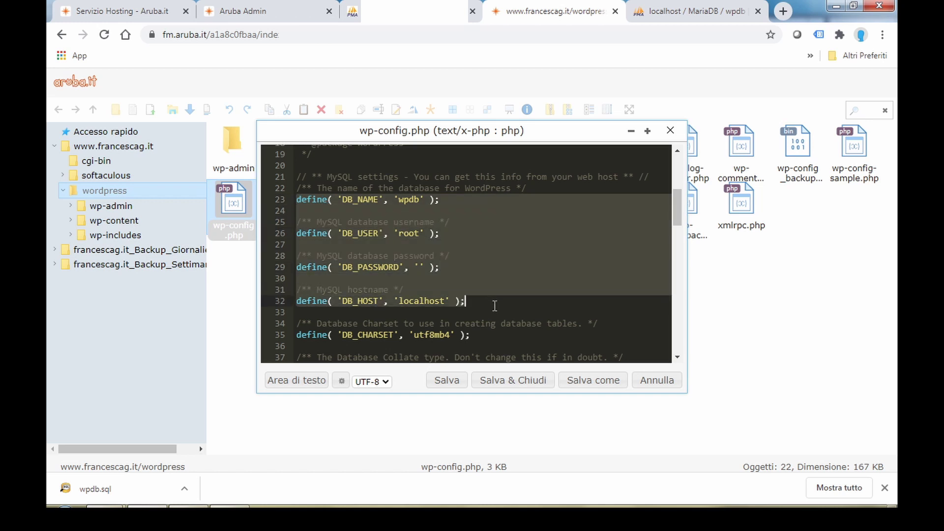
{"action": "left_click", "coordinate": [445, 245]}
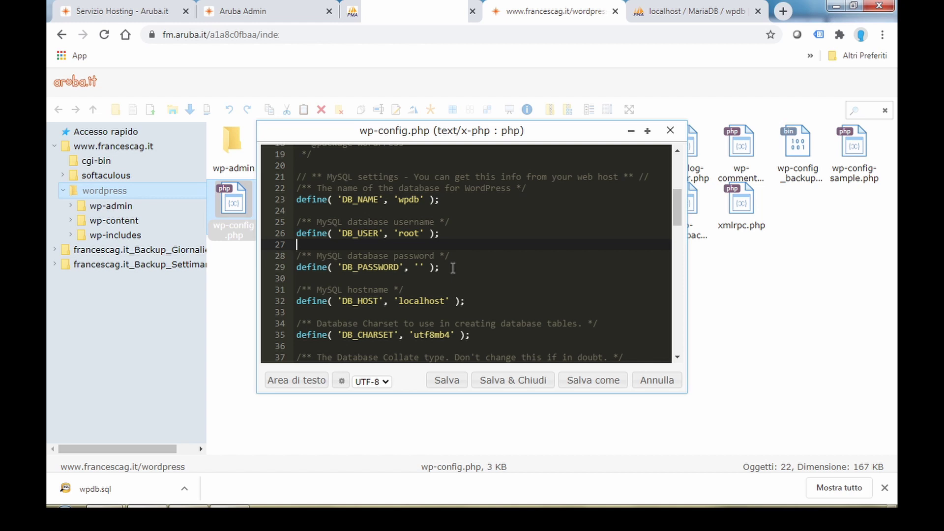
{"action": "left_click_drag", "start_coordinate": [394, 201], "coordinate": [422, 201]}
{"action": "left_click", "coordinate": [422, 201]}
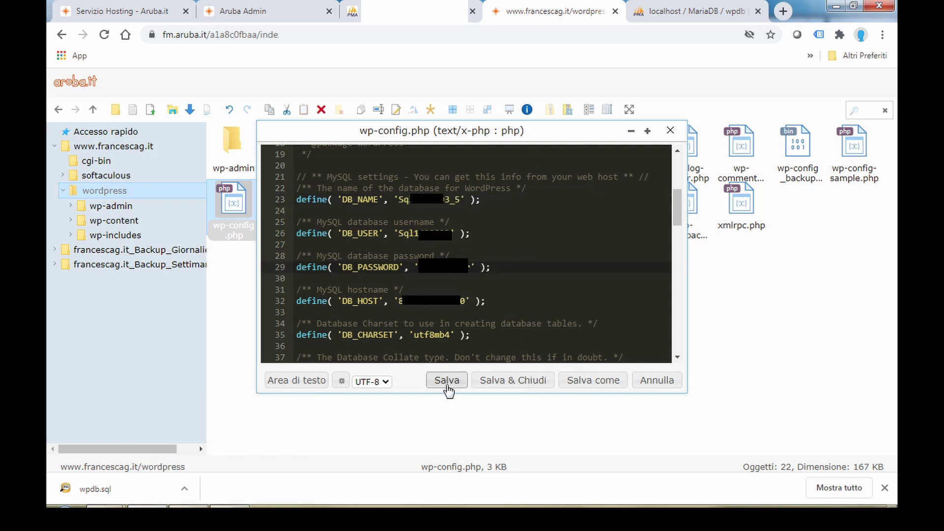
{"action": "left_click", "coordinate": [670, 131]}
{"action": "left_click", "coordinate": [432, 391]}
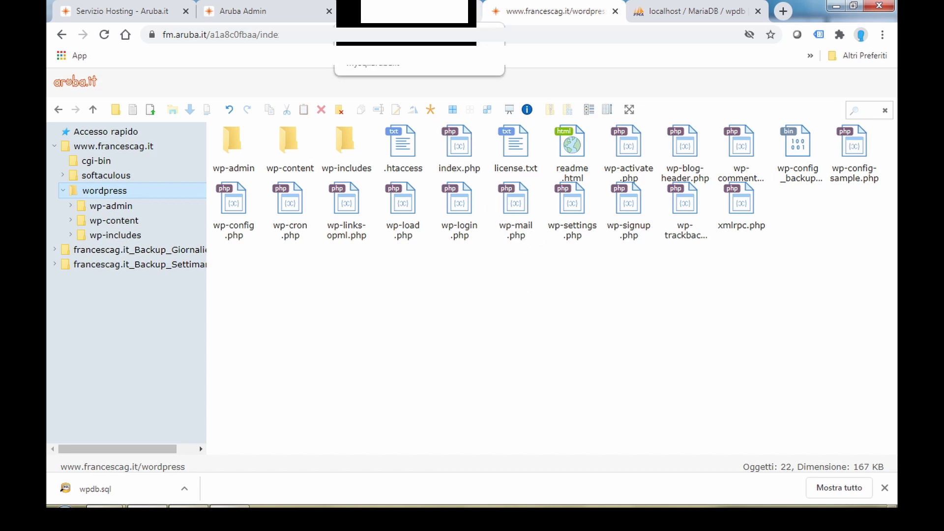
- Return to the Aruba phpMyAdmin and display the rows of the wp_options table, including siteurl and home
{"action": "left_click", "coordinate": [406, 11]}
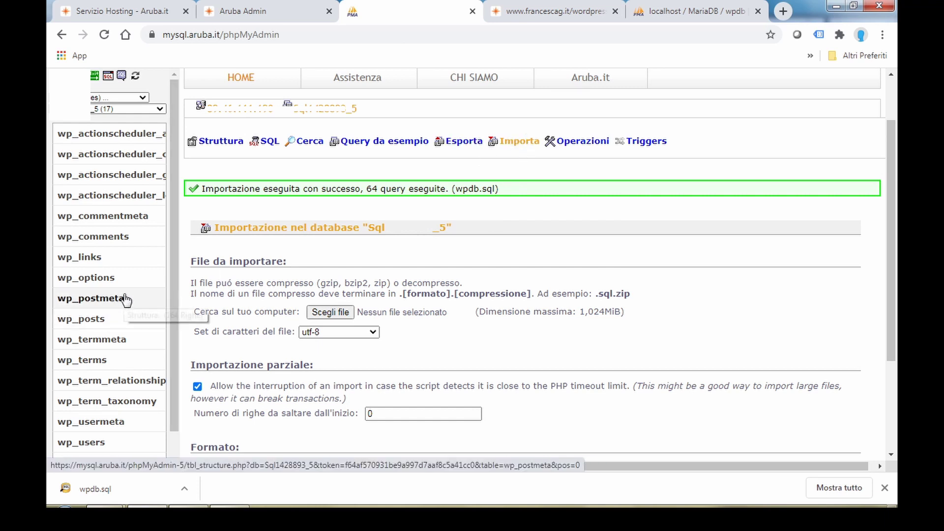
{"action": "scroll", "coordinate": [125, 298], "scroll_direction": "down", "scroll_amount": 2}
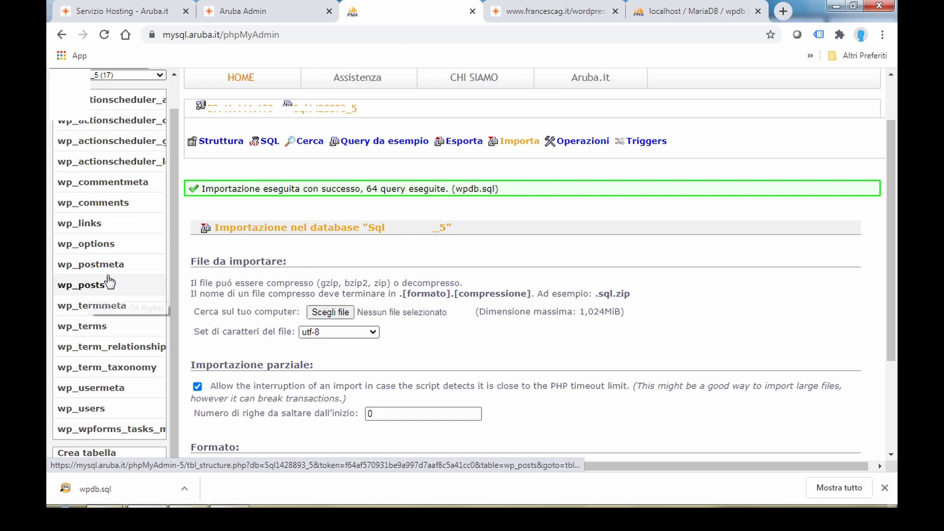
{"action": "left_click", "coordinate": [102, 248]}
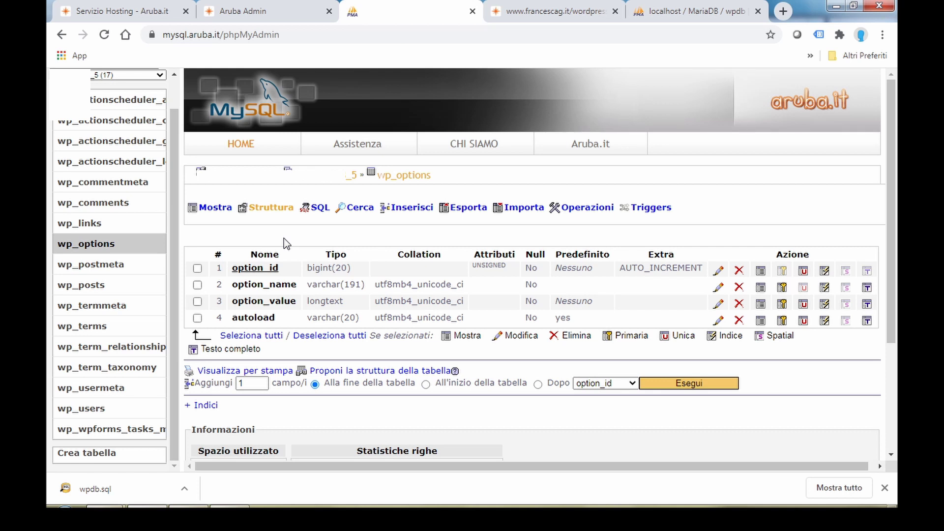
{"action": "left_click", "coordinate": [215, 212]}
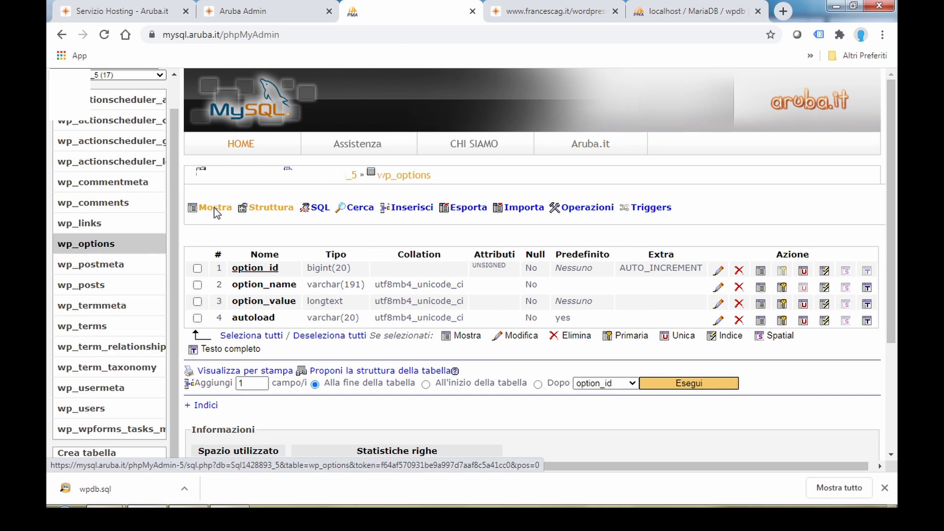
{"action": "scroll", "coordinate": [492, 256], "scroll_direction": "down", "scroll_amount": 1}
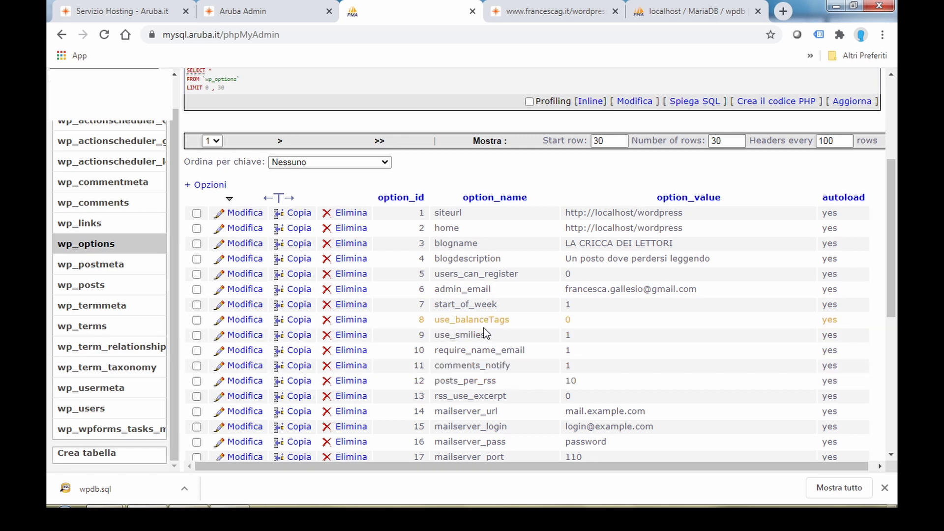
- Open the siteurl row's option_value for editing in wp_options and select its whole address
{"action": "double_click", "coordinate": [645, 213]}
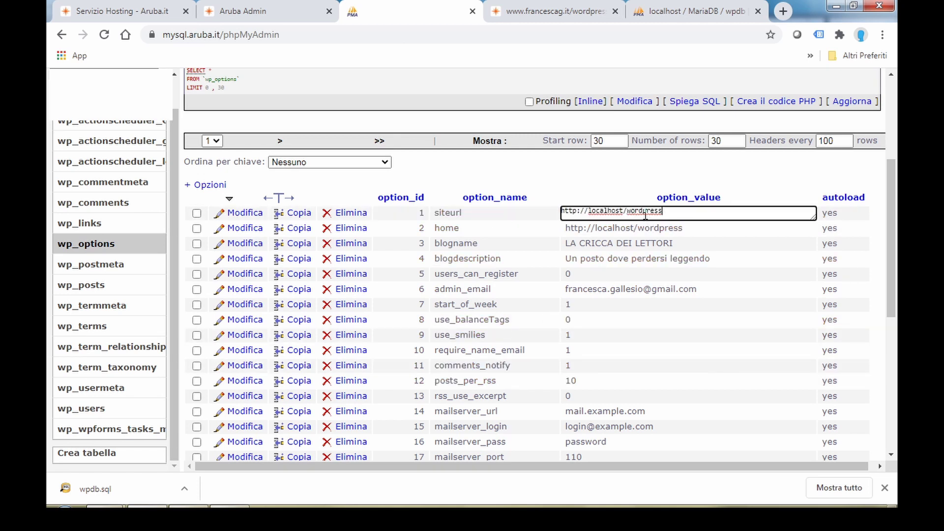
{"action": "left_click_drag", "start_coordinate": [674, 215], "coordinate": [563, 212]}
{"action": "key", "text": "Escape"}
{"action": "double_click", "coordinate": [661, 214]}
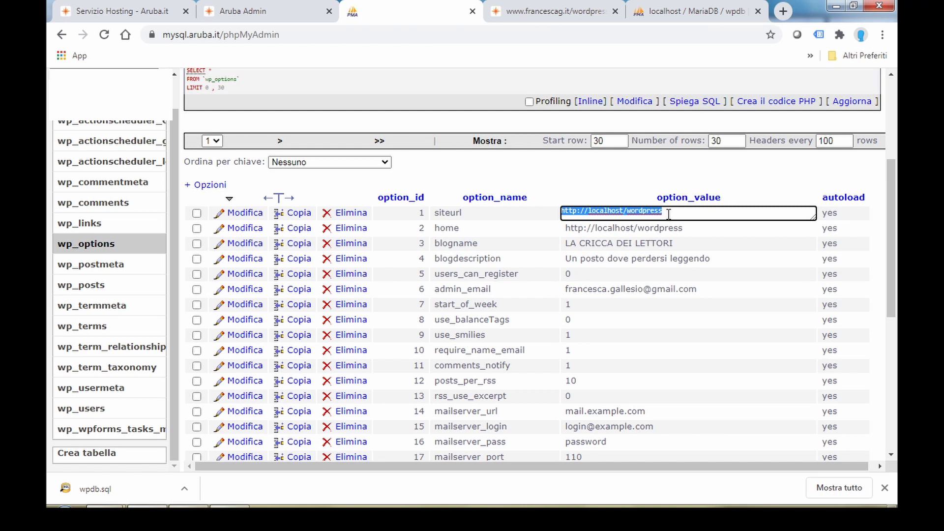
{"action": "type", "text": "https://www.f"}
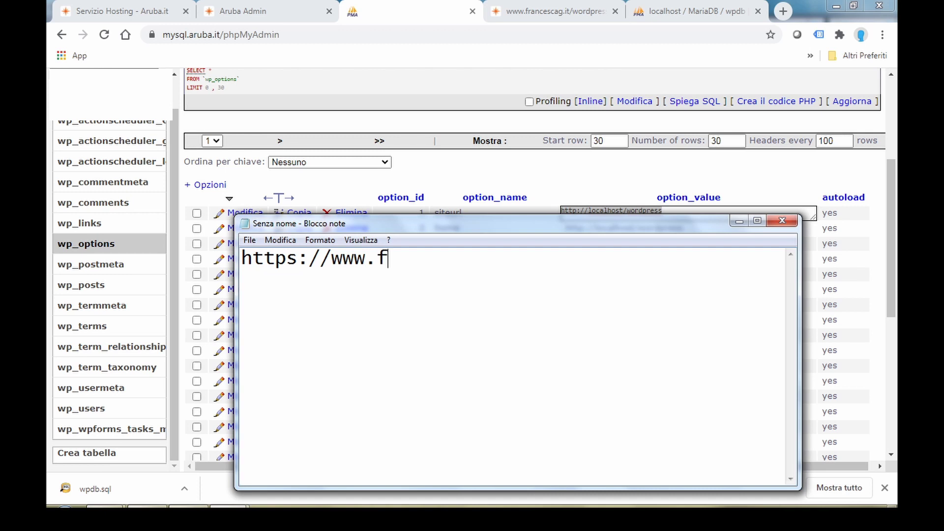
{"action": "type", "text": "rancescag.it/"}
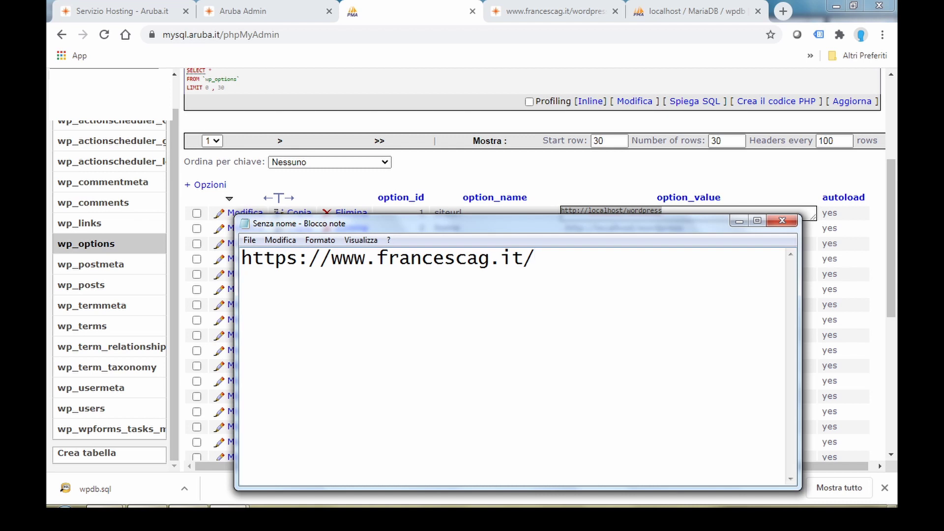
{"action": "type", "text": "wordpress"}
{"action": "left_click_drag", "start_coordinate": [285, 258], "coordinate": [298, 259]}
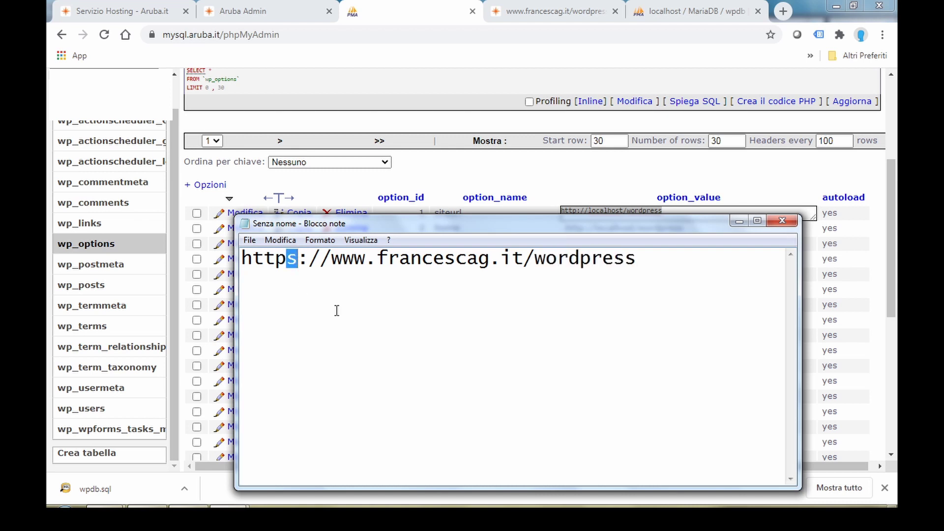
{"action": "left_click", "coordinate": [292, 262]}
{"action": "left_click_drag", "start_coordinate": [242, 259], "coordinate": [643, 259]}
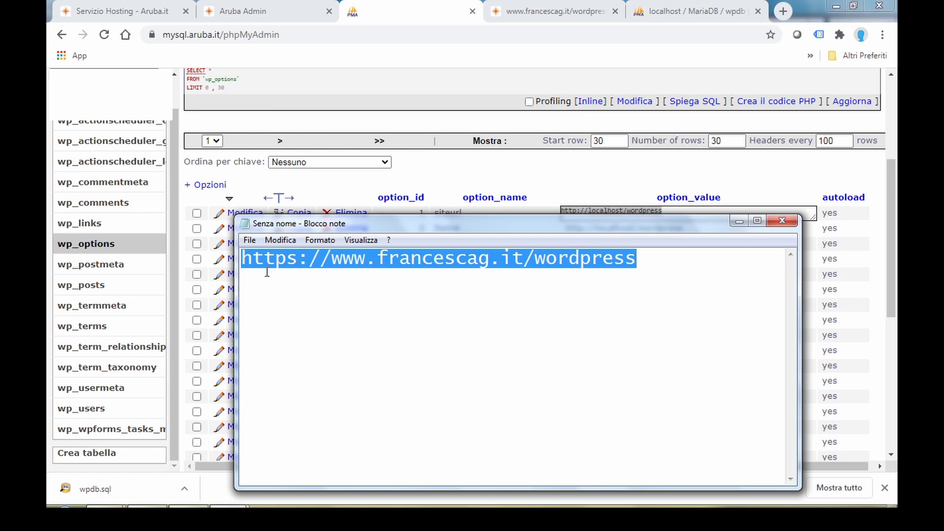
{"action": "right_click", "coordinate": [320, 261]}
{"action": "left_click", "coordinate": [352, 303]}
{"action": "left_click", "coordinate": [501, 124]}
{"action": "right_click", "coordinate": [603, 215]}
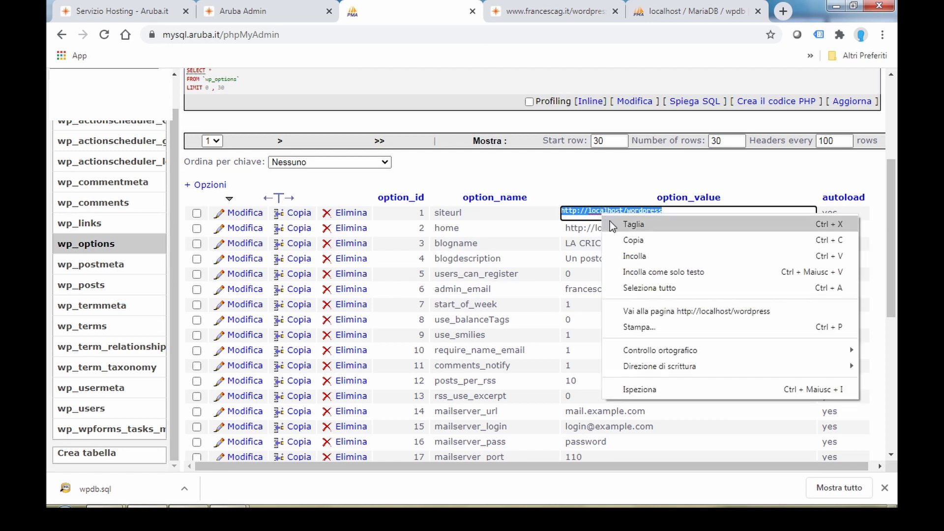
{"action": "left_click", "coordinate": [625, 253]}
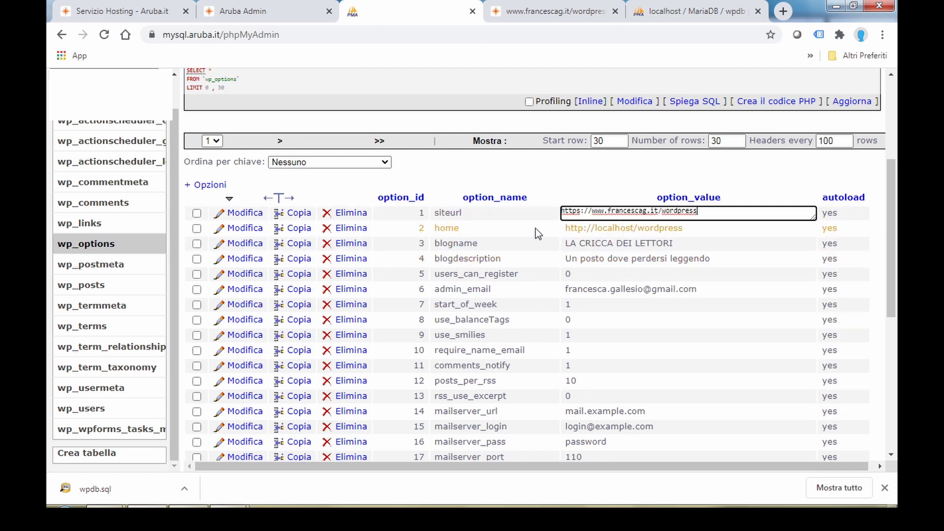
{"action": "double_click", "coordinate": [590, 228]}
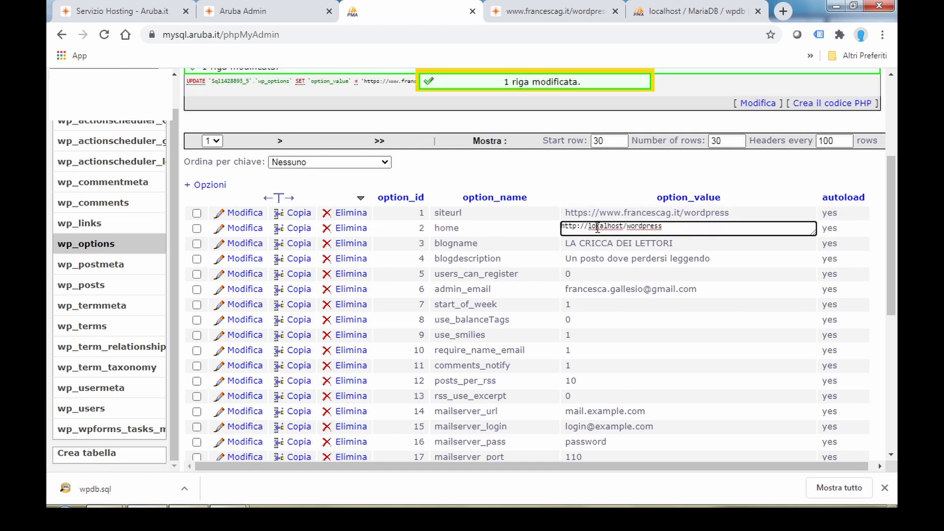
{"action": "left_click_drag", "start_coordinate": [684, 231], "coordinate": [563, 227]}
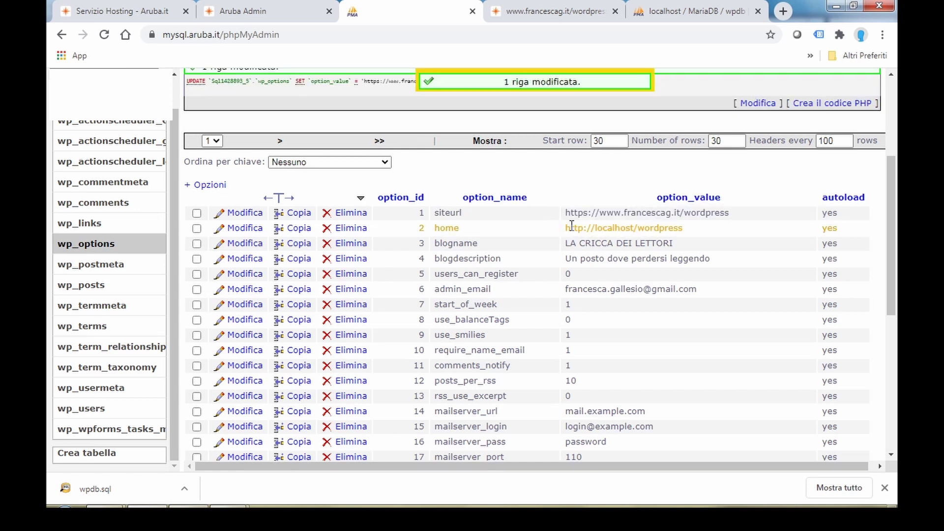
{"action": "right_click", "coordinate": [575, 226]}
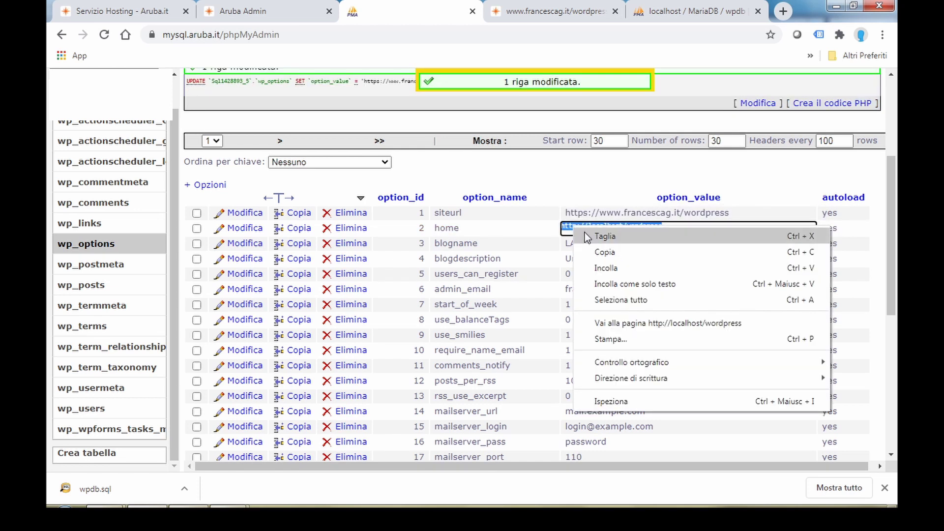
{"action": "left_click", "coordinate": [597, 267]}
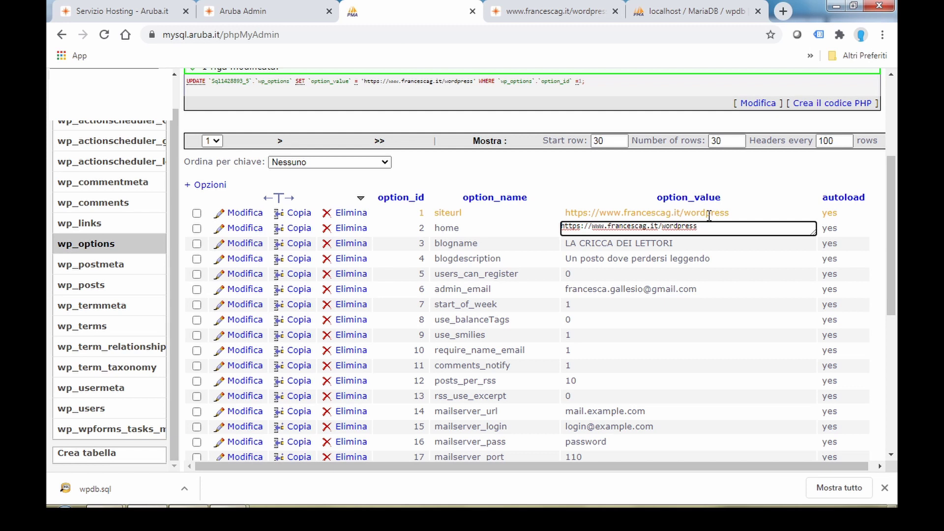
{"action": "left_click", "coordinate": [736, 216]}
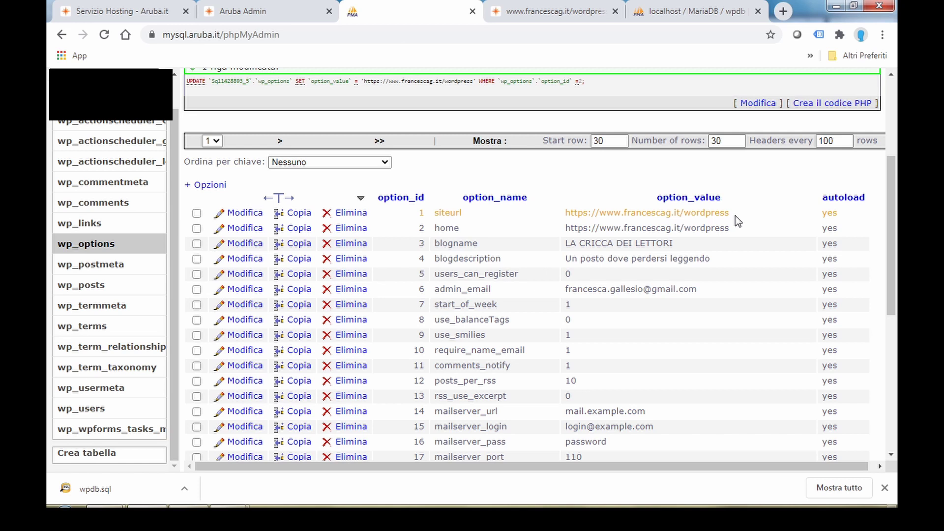
{"action": "left_click", "coordinate": [784, 10]}
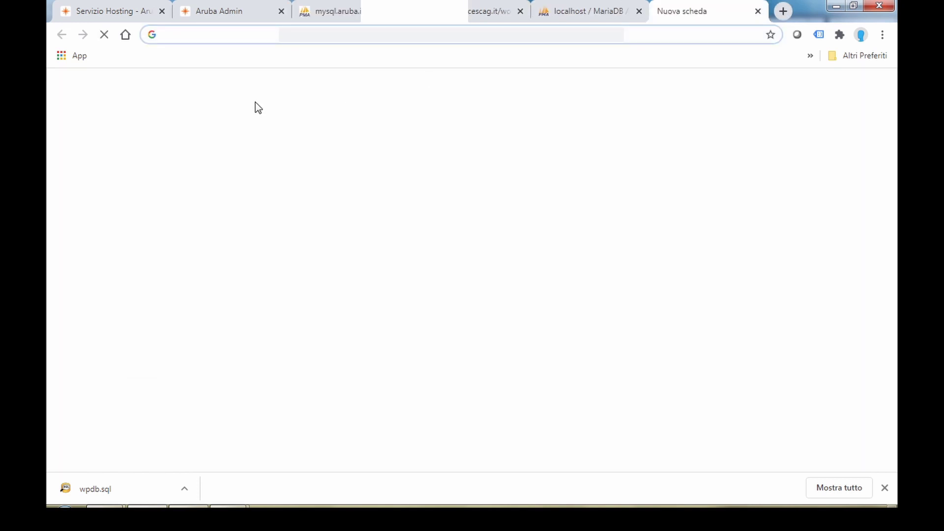
{"action": "left_click", "coordinate": [350, 35]}
{"action": "key", "text": "ctrl+v"}
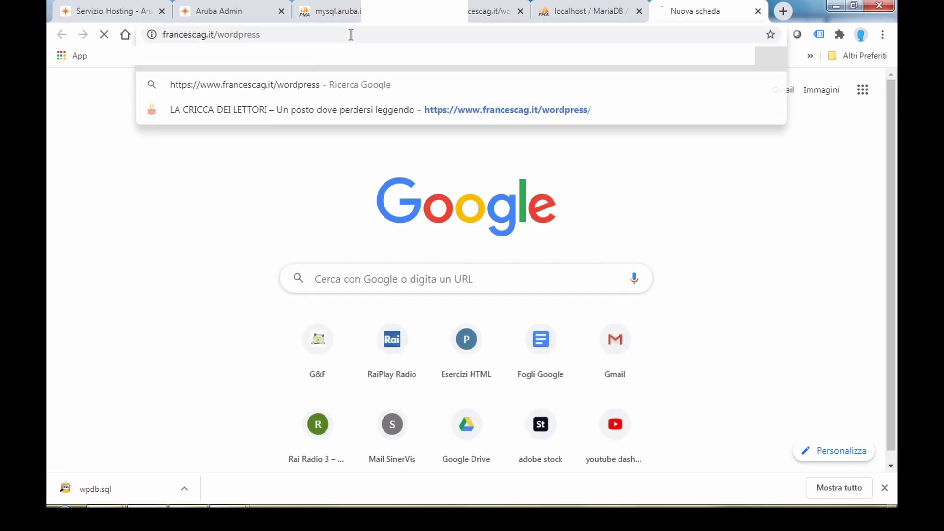
{"action": "key", "text": "Return"}
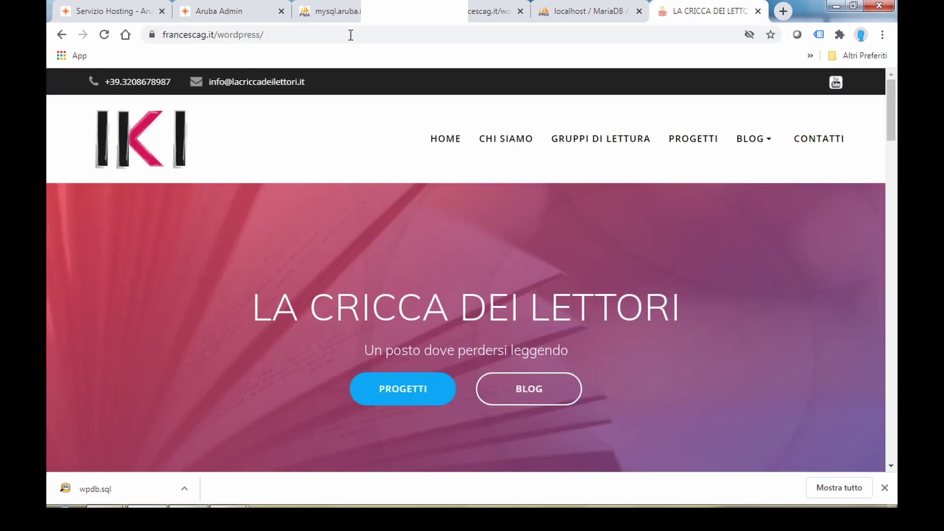
{"action": "scroll", "coordinate": [385, 267], "scroll_direction": "down", "scroll_amount": 10}
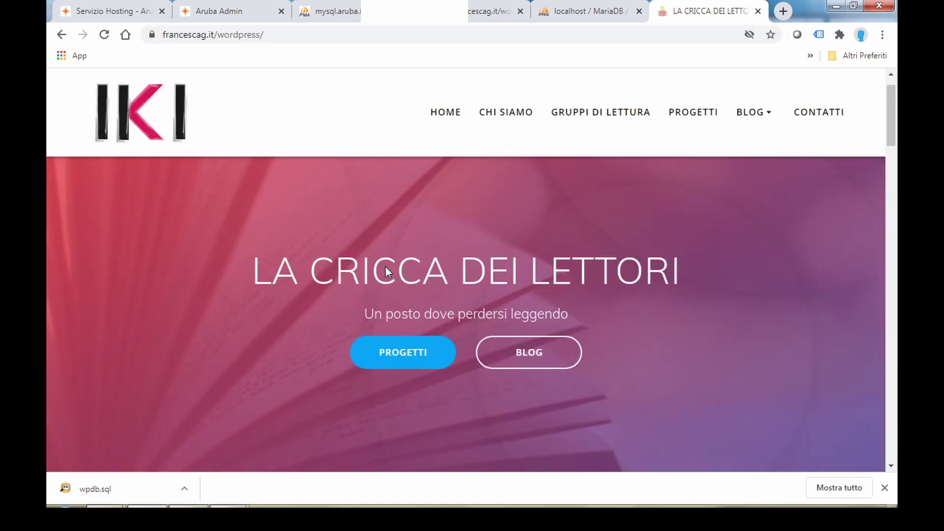
{"action": "scroll", "coordinate": [386, 267], "scroll_direction": "down", "scroll_amount": 15}
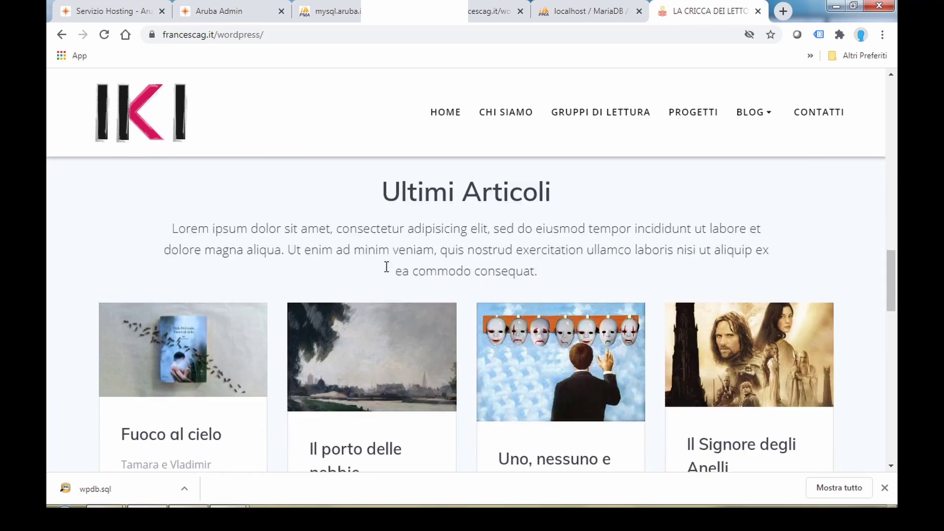
{"action": "scroll", "coordinate": [385, 266], "scroll_direction": "up", "scroll_amount": 20}
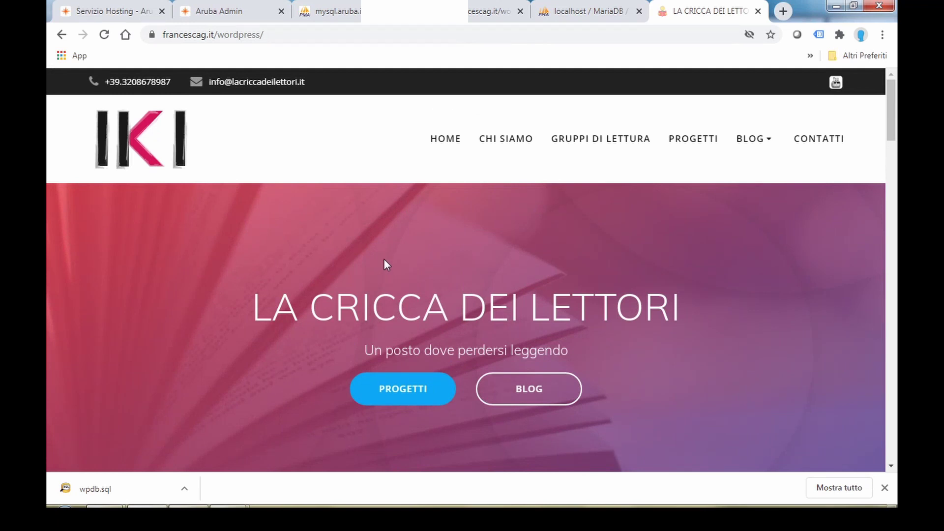
{"action": "left_click", "coordinate": [579, 11]}
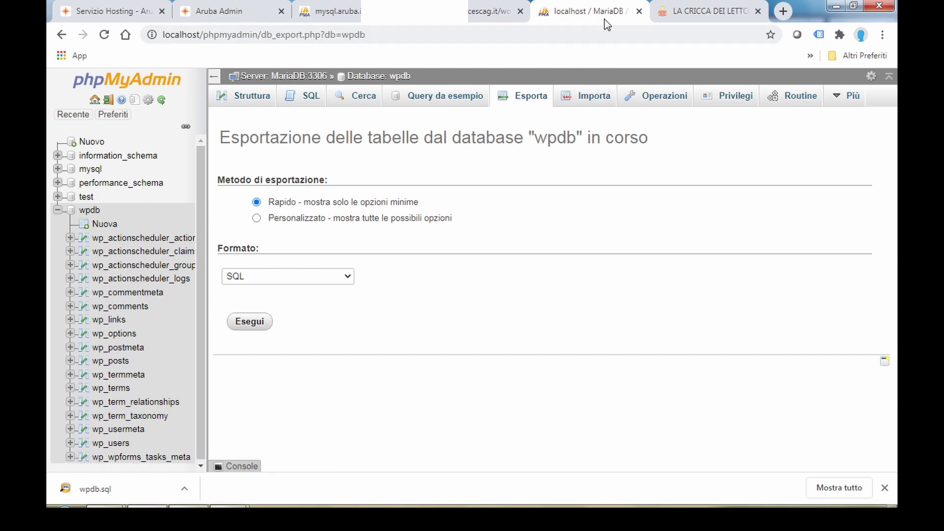
{"action": "left_click", "coordinate": [692, 10]}
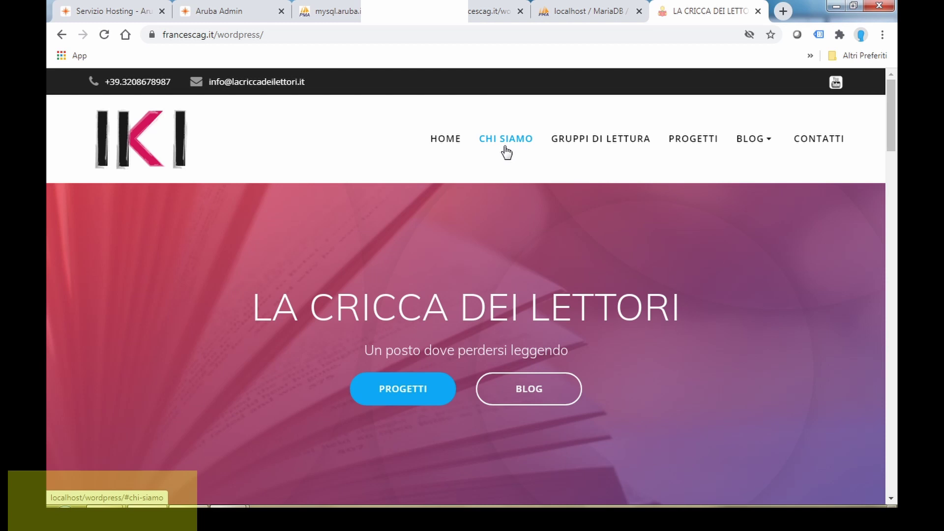
{"action": "left_click", "coordinate": [337, 32]}
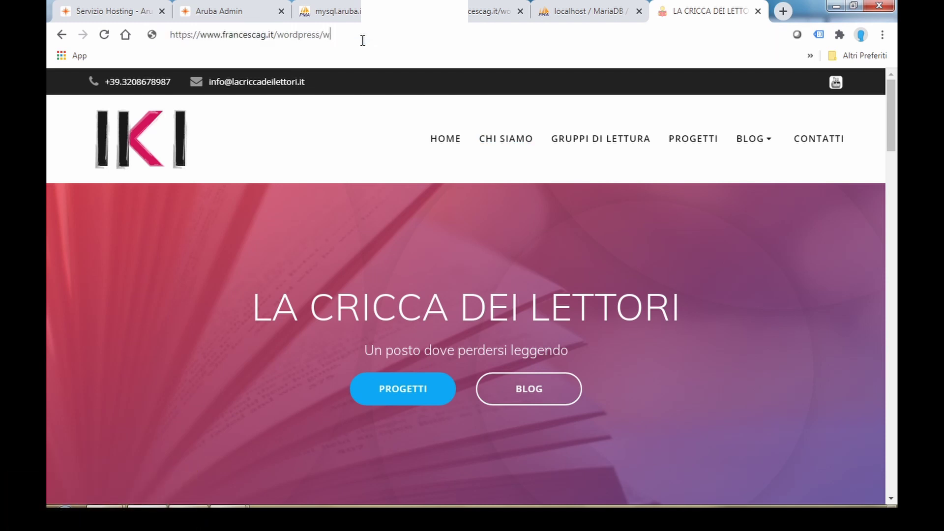
{"action": "type", "text": "wp-admin"}
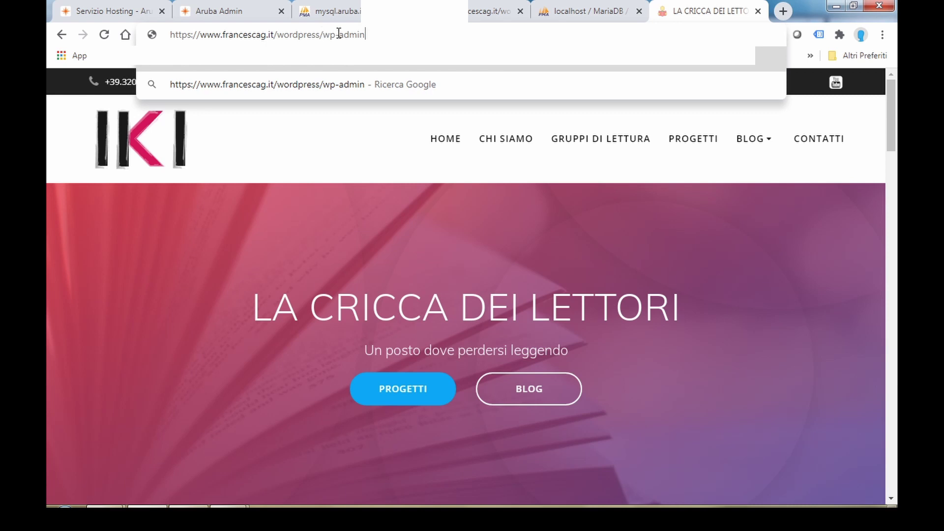
{"action": "key", "text": "Return"}
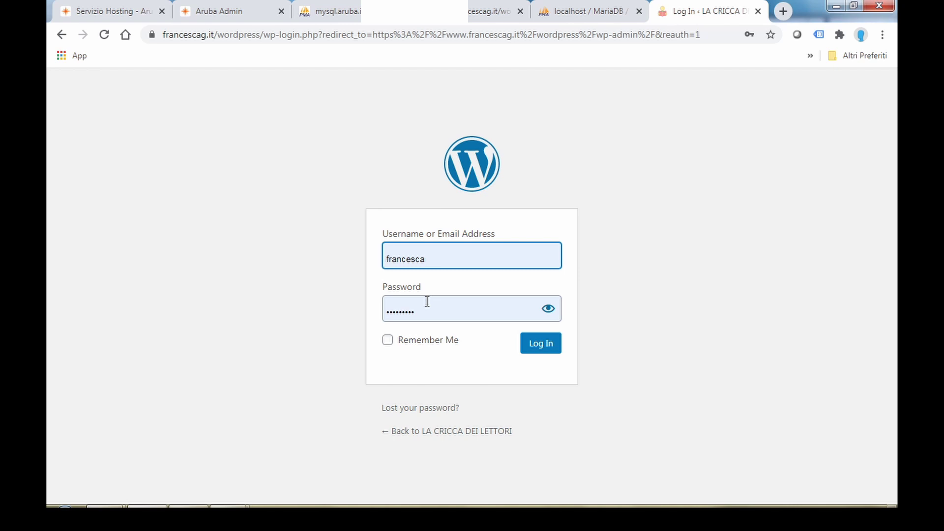
{"action": "left_click", "coordinate": [542, 350]}
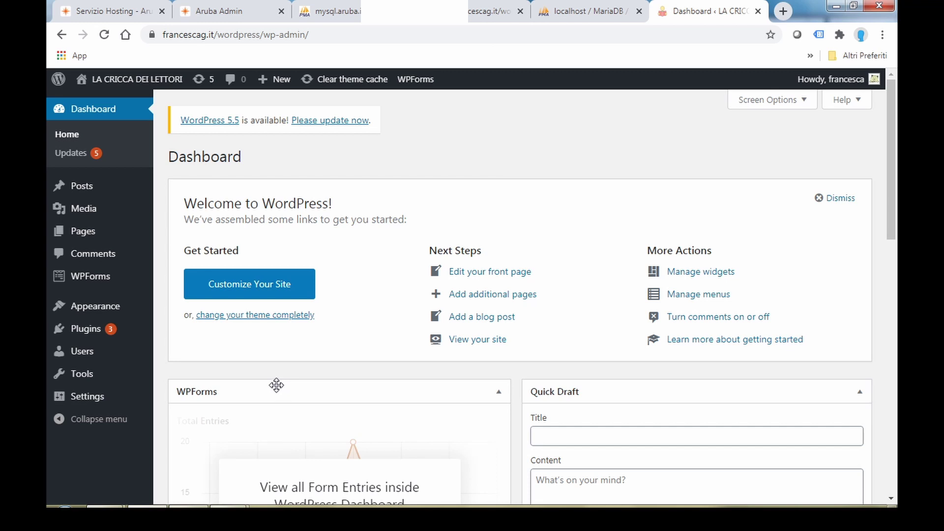
- Search the WordPress plugin directory for velvet, then install and activate Velvet Blues Update URLs
{"action": "left_click", "coordinate": [91, 332]}
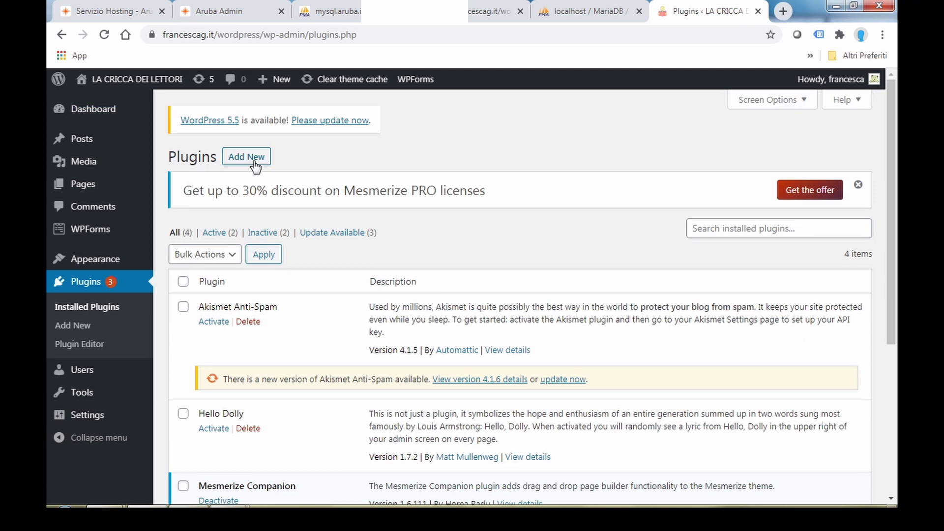
{"action": "left_click", "coordinate": [255, 165]}
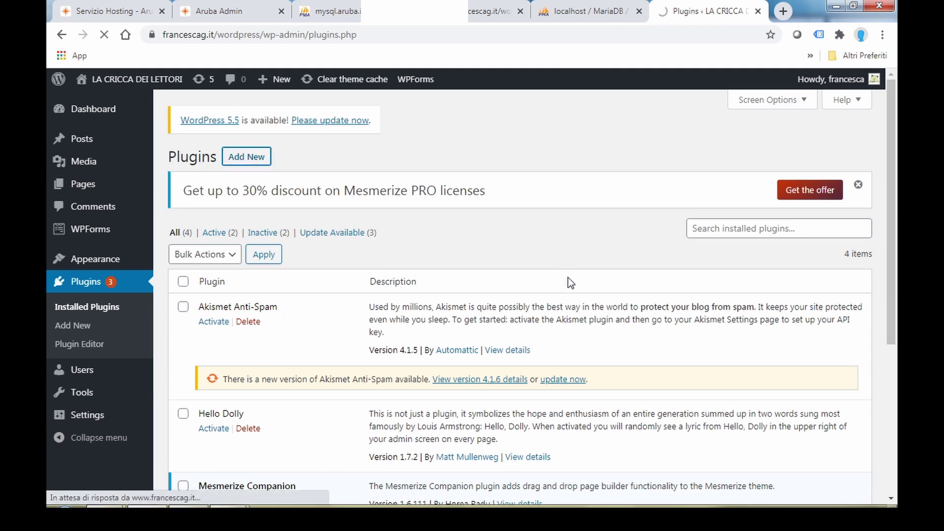
{"action": "left_click", "coordinate": [713, 246]}
{"action": "type", "text": "velvet"}
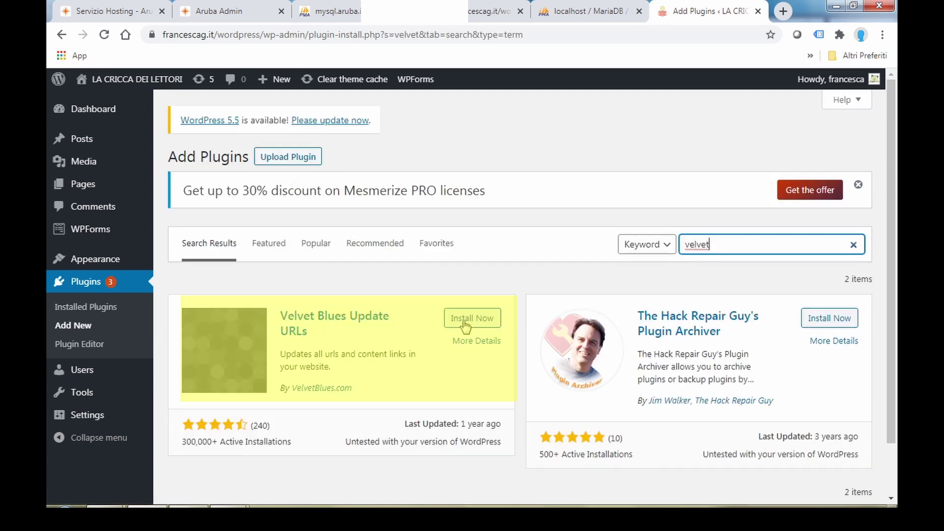
{"action": "left_click", "coordinate": [464, 324]}
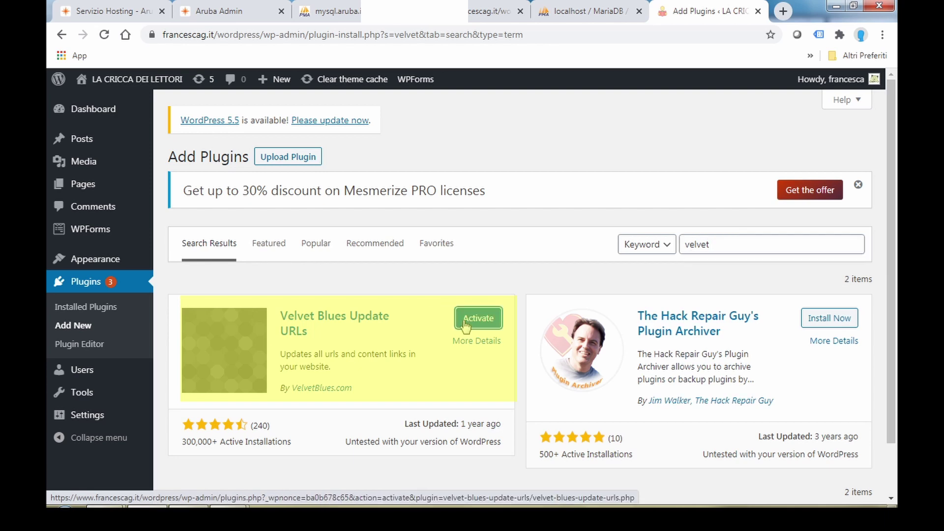
{"action": "left_click", "coordinate": [465, 324]}
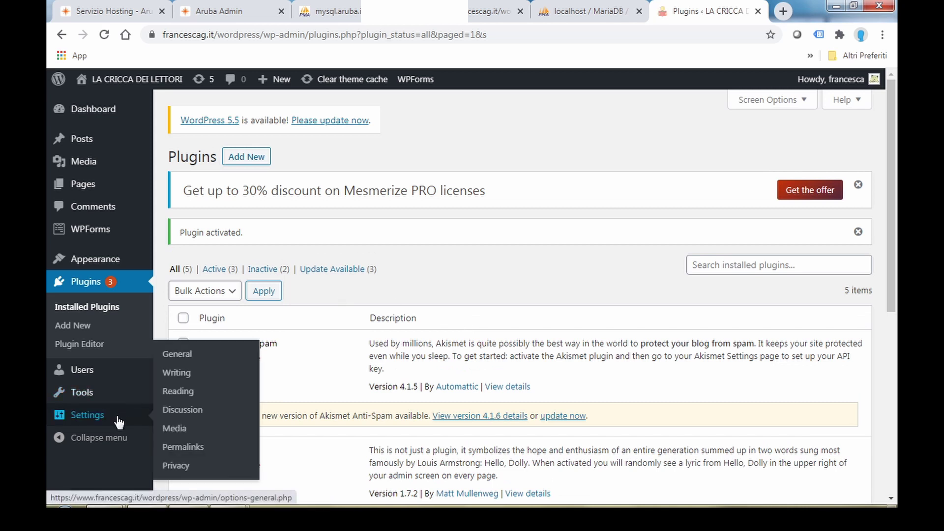
{"action": "mouse_move", "coordinate": [97, 394]}
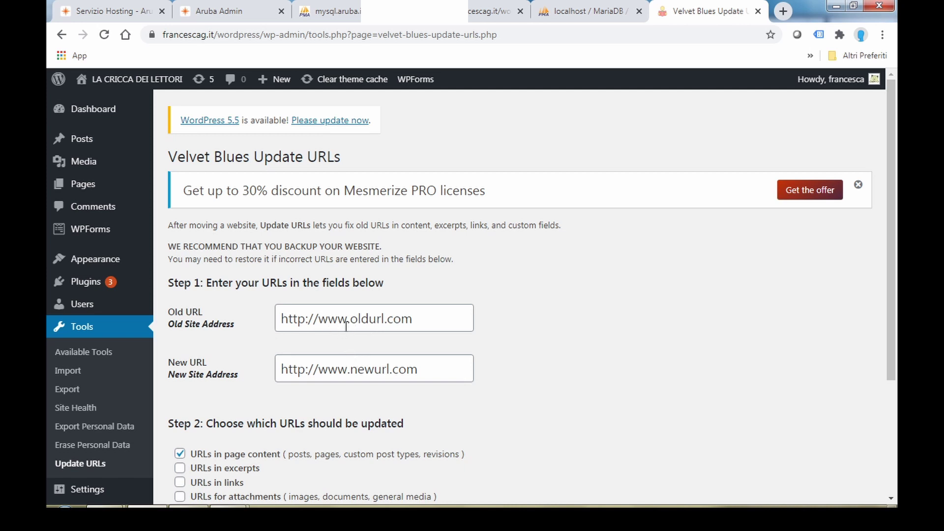
{"action": "left_click", "coordinate": [437, 318]}
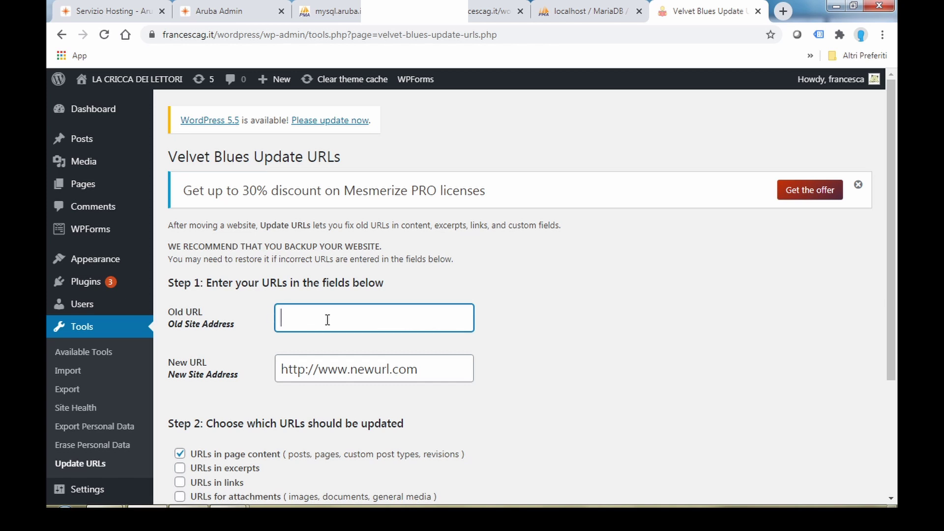
{"action": "left_click", "coordinate": [323, 370]}
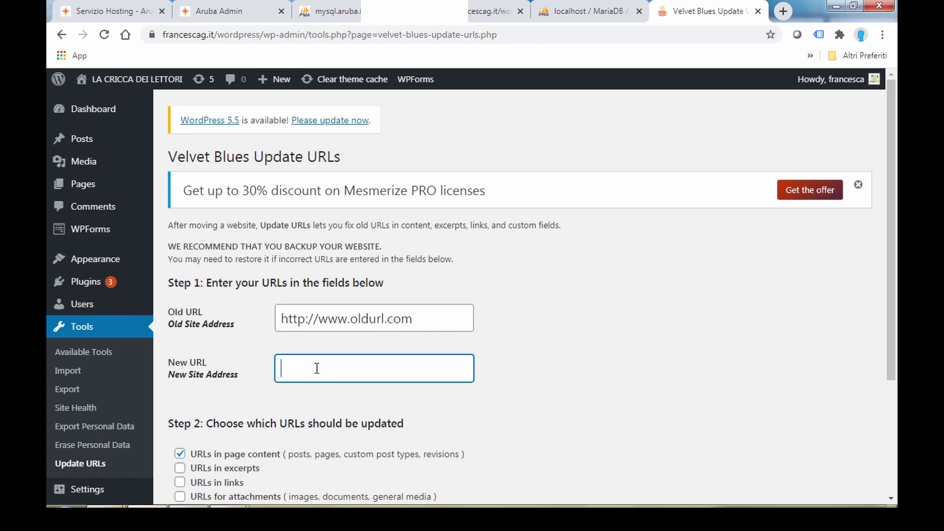
{"action": "left_click", "coordinate": [315, 320]}
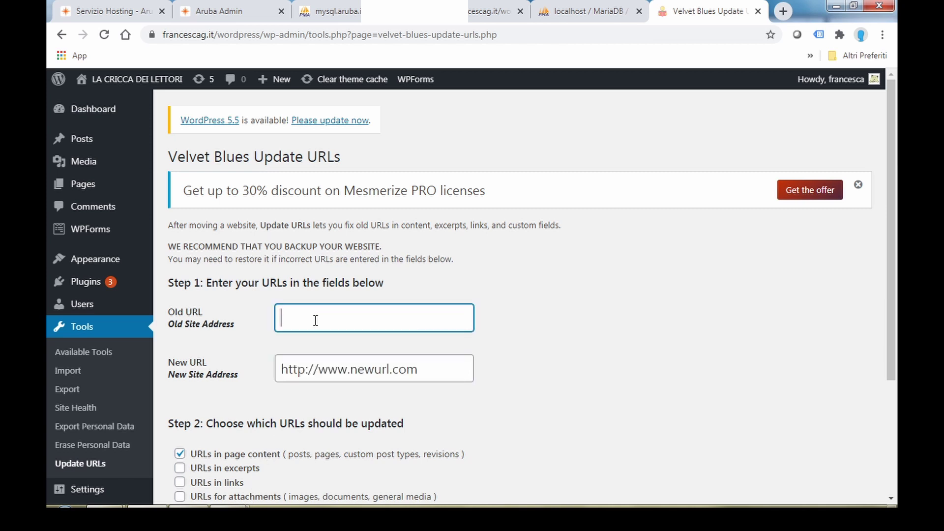
{"action": "type", "text": "http://localhost/wordpress"}
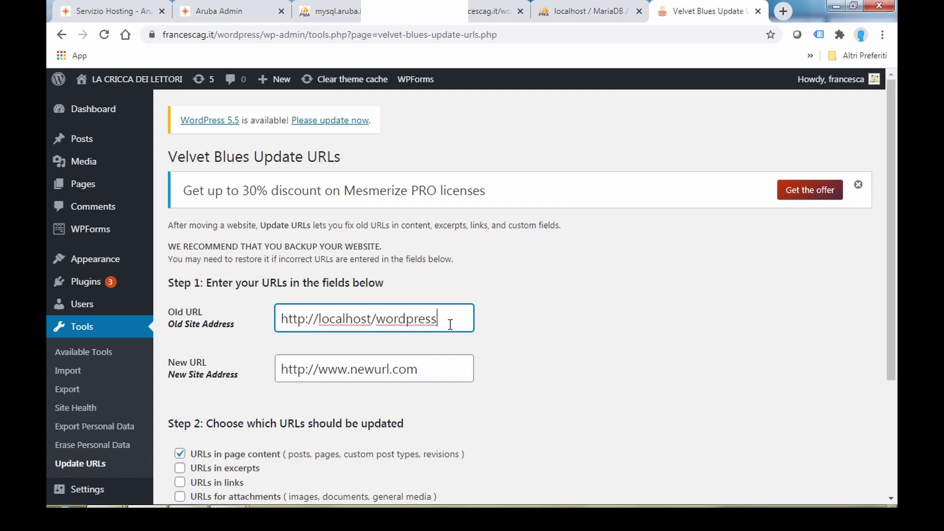
- Load the local site at localhost/wordpress in a new browser tab and copy its full address
{"action": "left_click_drag", "start_coordinate": [450, 325], "coordinate": [227, 338]}
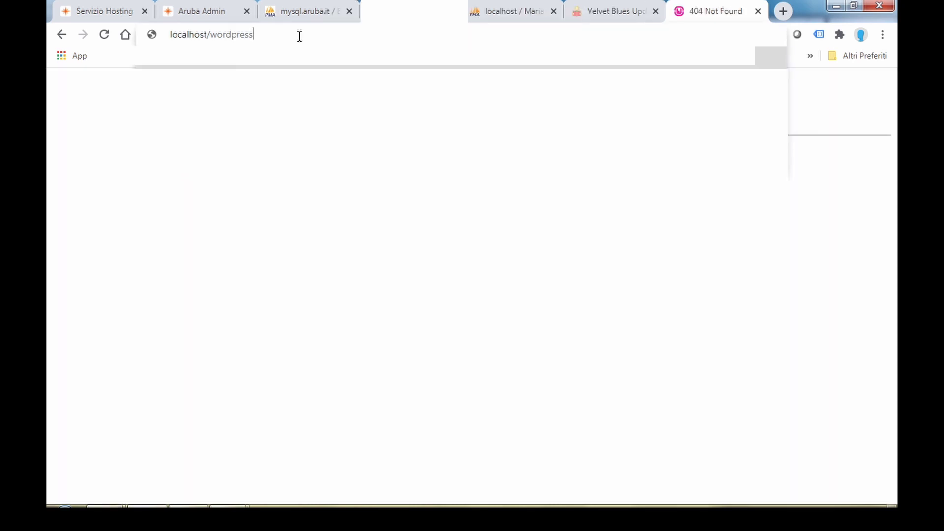
{"action": "key", "text": "Return"}
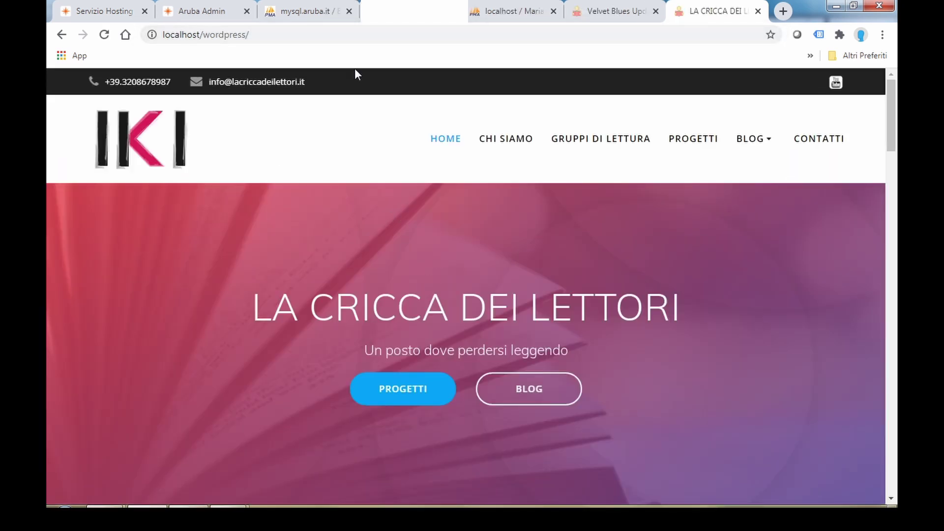
{"action": "left_click", "coordinate": [331, 39]}
{"action": "key", "text": "ctrl+c"}
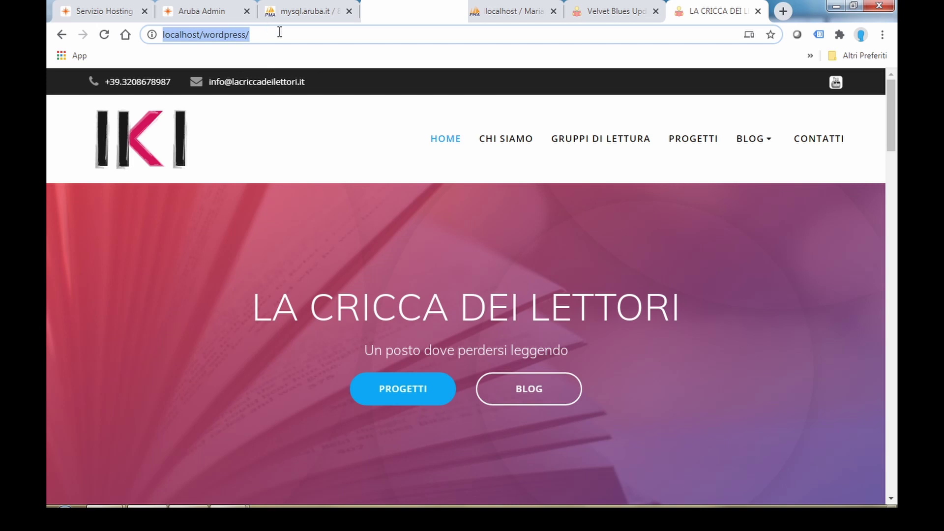
{"action": "right_click", "coordinate": [211, 31]}
{"action": "left_click", "coordinate": [235, 96]}
{"action": "left_click", "coordinate": [609, 10]}
{"action": "key", "text": "BackSpace"}
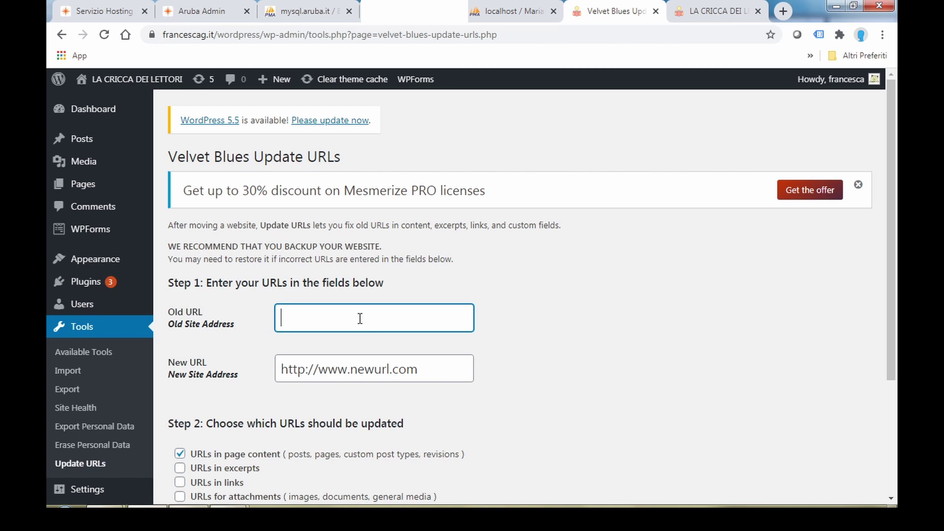
{"action": "right_click", "coordinate": [359, 319]}
{"action": "left_click", "coordinate": [391, 397]}
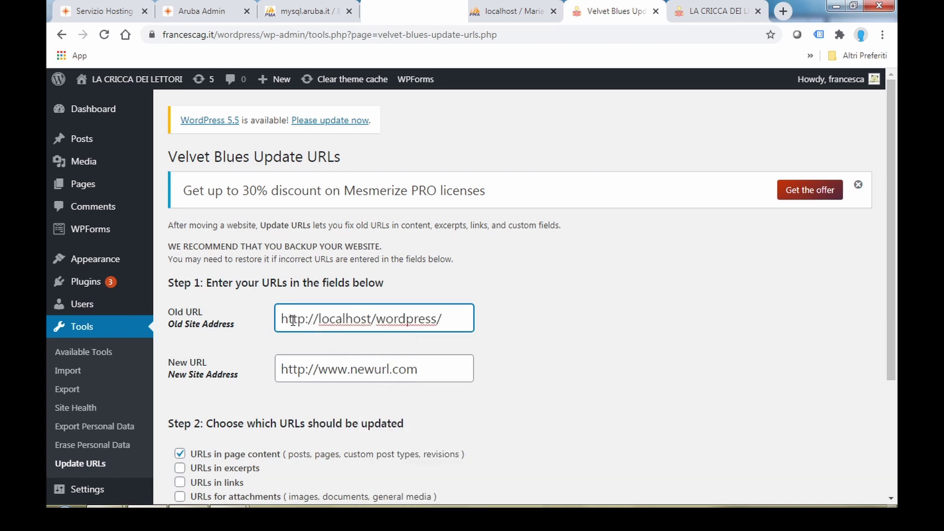
- Load francescag.it/wordpress/ in the tab showing the local site and copy its full address
{"action": "key", "text": "ctrl+Tab"}
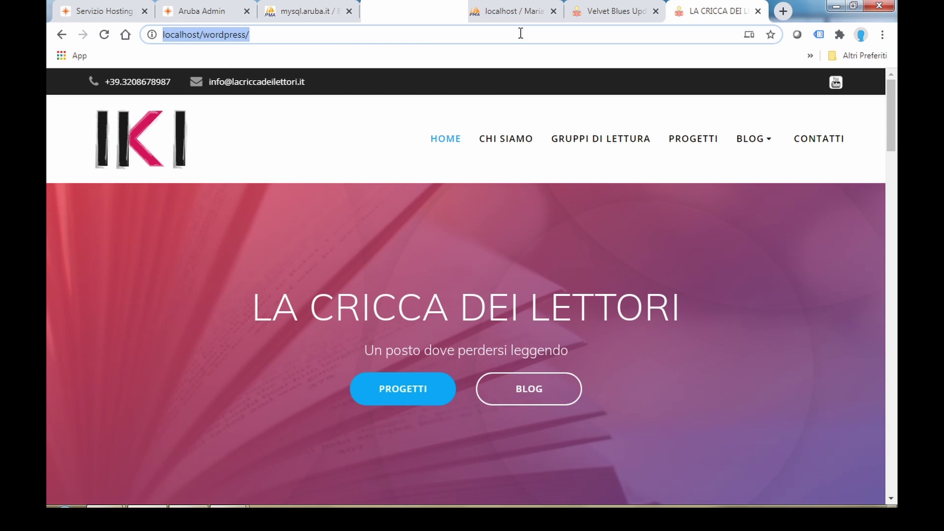
{"action": "type", "text": "francescag.it/wordpress/"}
{"action": "key", "text": "Return"}
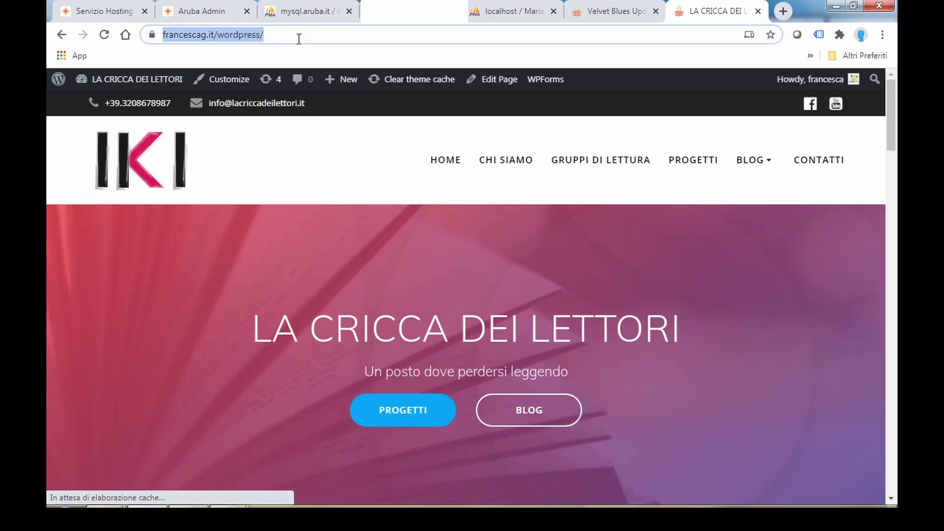
{"action": "right_click", "coordinate": [244, 36]}
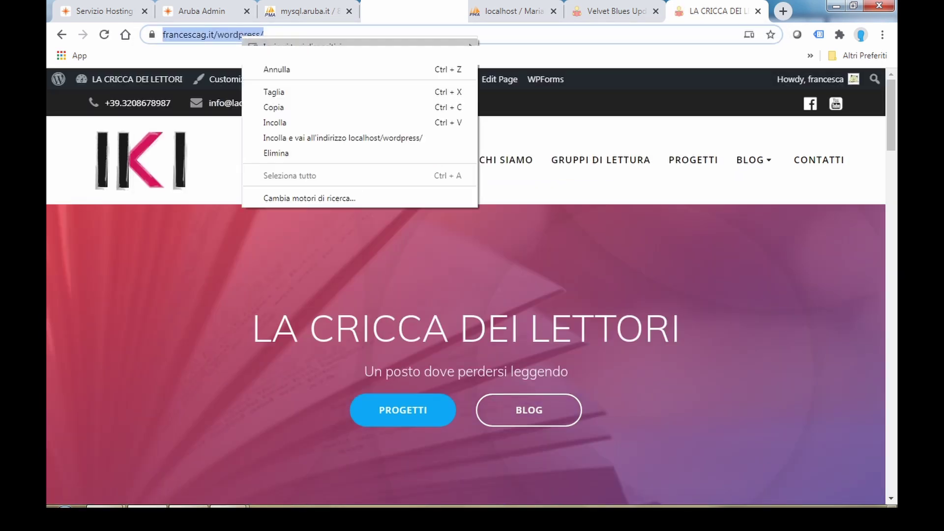
{"action": "left_click", "coordinate": [270, 103]}
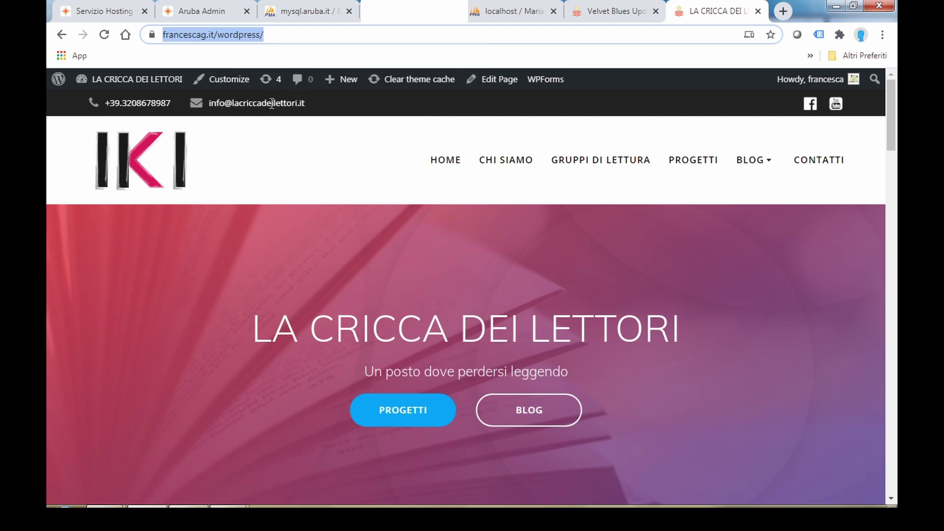
{"action": "left_click", "coordinate": [594, 15]}
{"action": "left_click", "coordinate": [328, 369]}
{"action": "right_click", "coordinate": [334, 369]}
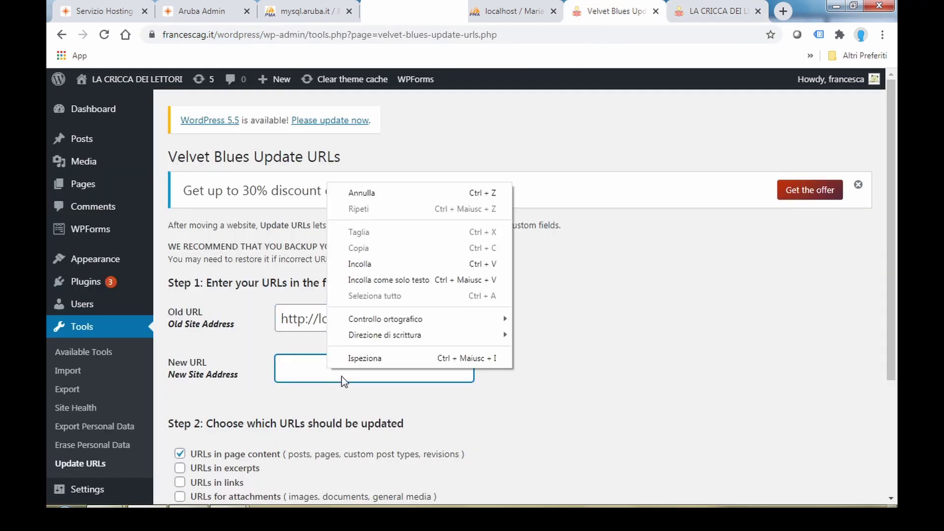
{"action": "left_click", "coordinate": [339, 262]}
{"action": "left_click", "coordinate": [345, 319]}
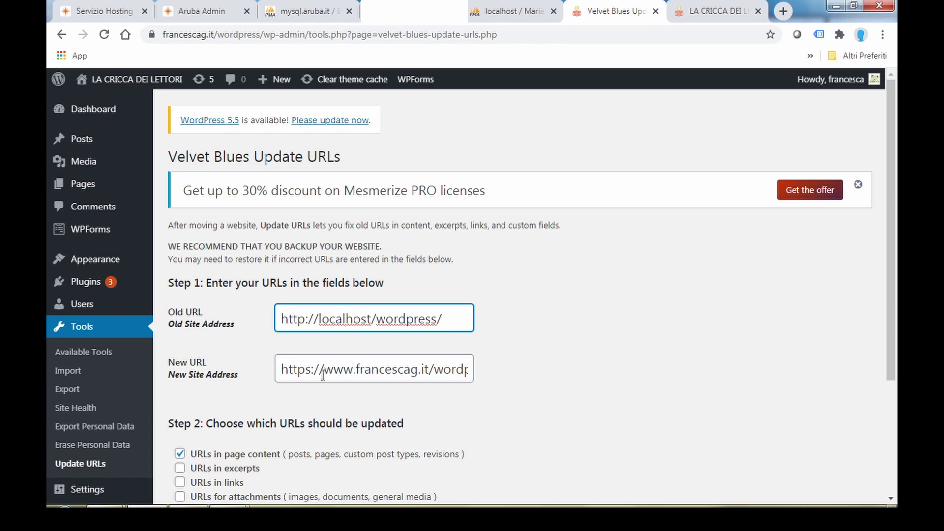
- Include URLs in excerpts, links, attachments, and custom fields and meta boxes besides page content, leaving GUIDs out, and run the URL update
{"action": "scroll", "coordinate": [393, 368], "scroll_direction": "down", "scroll_amount": 3}
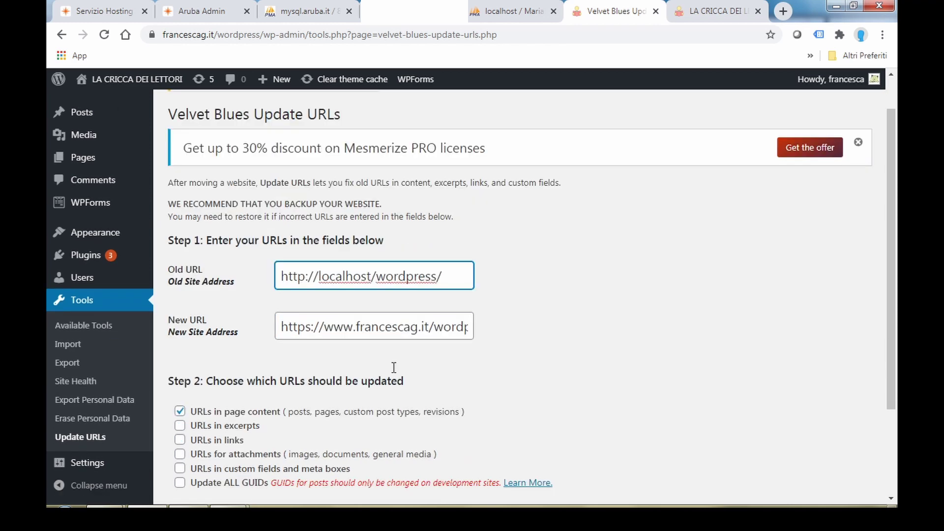
{"action": "left_click", "coordinate": [180, 335]}
{"action": "left_click", "coordinate": [180, 349]}
{"action": "left_click", "coordinate": [180, 365]}
{"action": "left_click", "coordinate": [180, 378]}
{"action": "scroll", "coordinate": [267, 354], "scroll_direction": "down", "scroll_amount": 1}
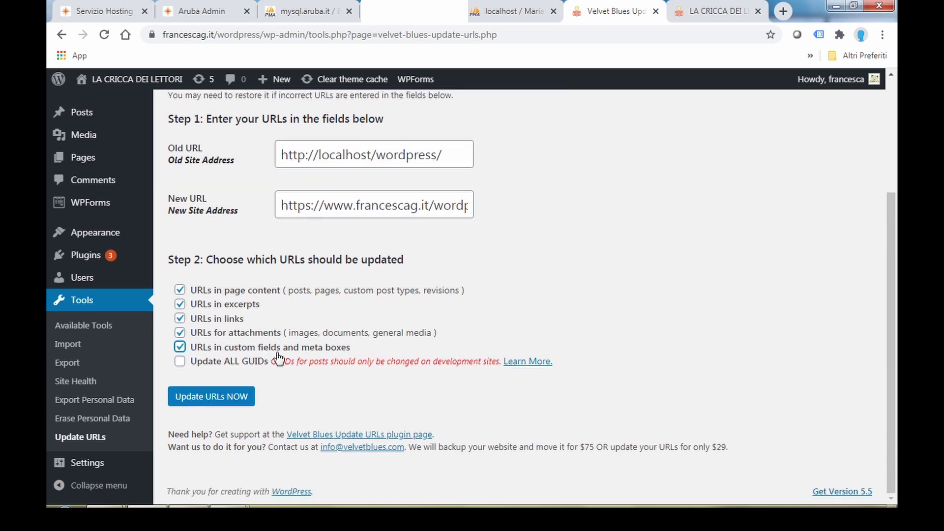
{"action": "left_click", "coordinate": [248, 393]}
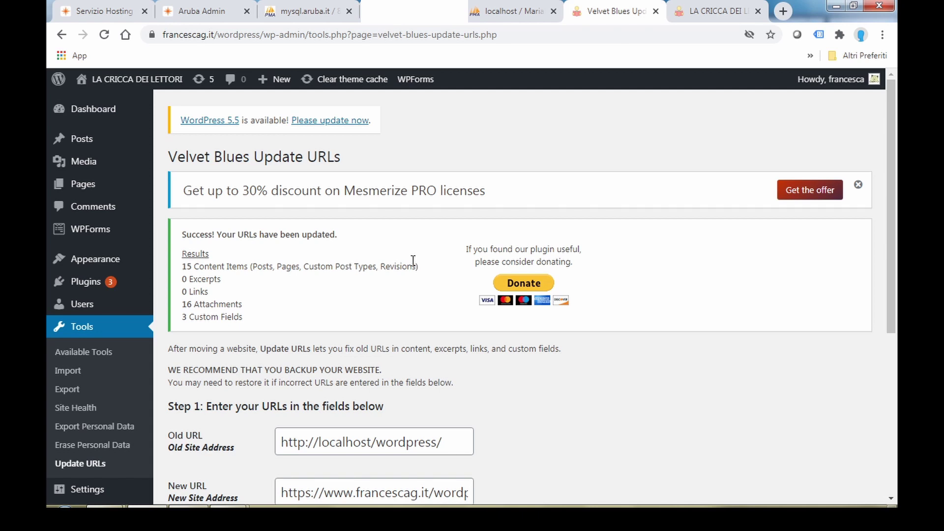
- Return to the browser tab with the migrated homepage at francescag.it/wordpress/
{"action": "left_click", "coordinate": [719, 8]}
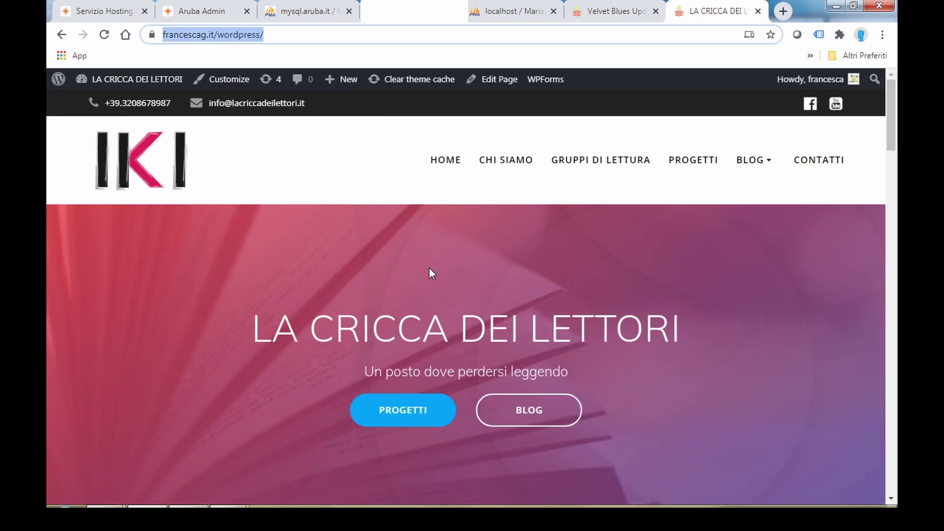